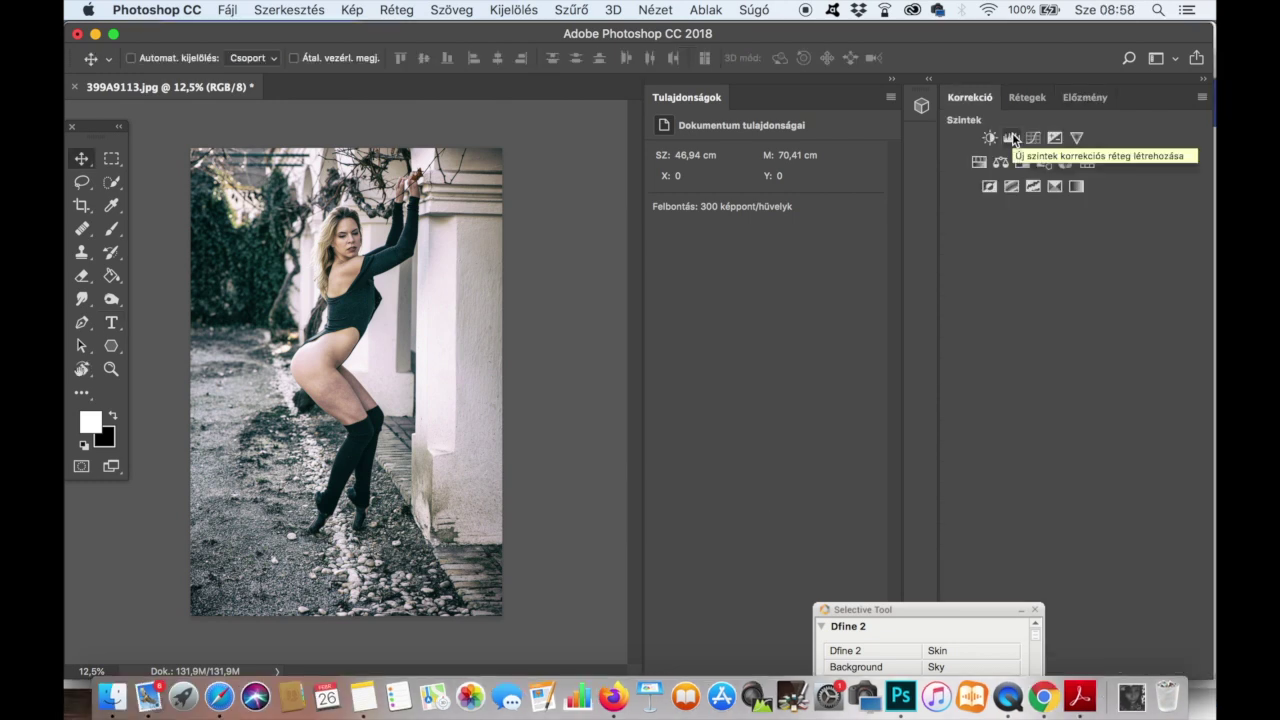
Step: Add Levels layer Szintek 1 with output white 187 and midtone gamma 0,87
click(1012, 138)
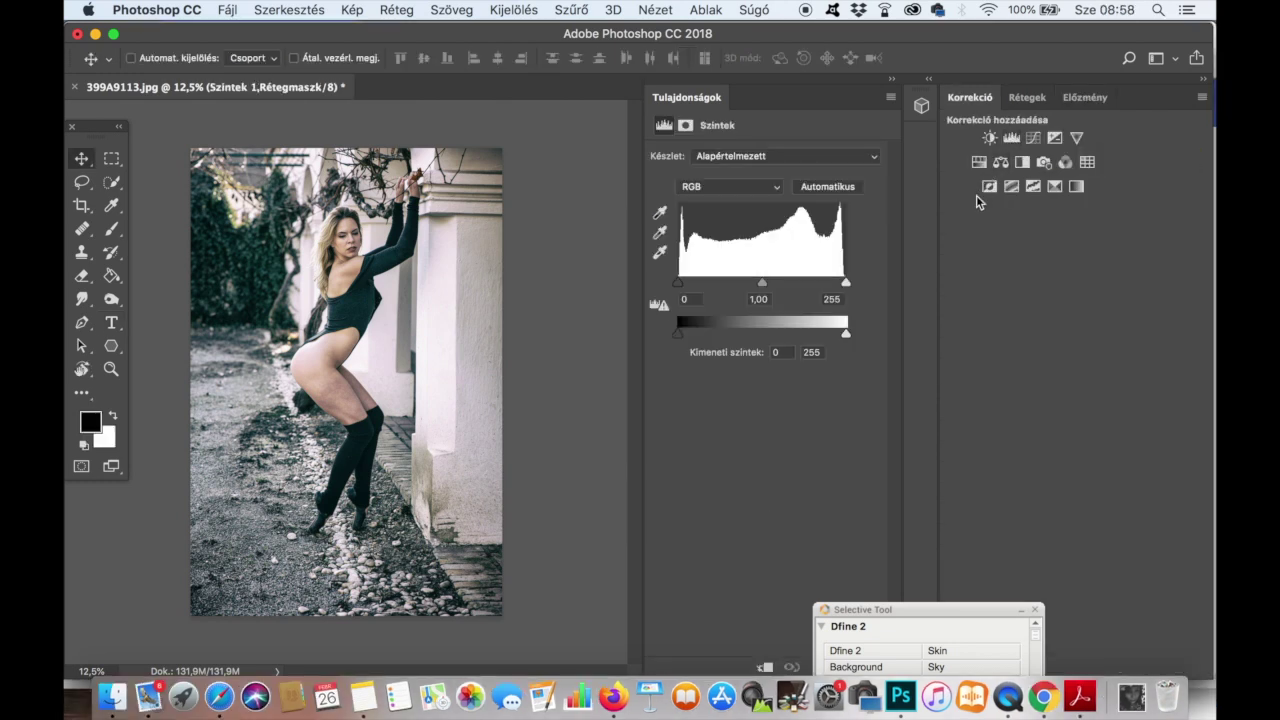
drag(846, 334, 803, 335)
drag(762, 284, 771, 290)
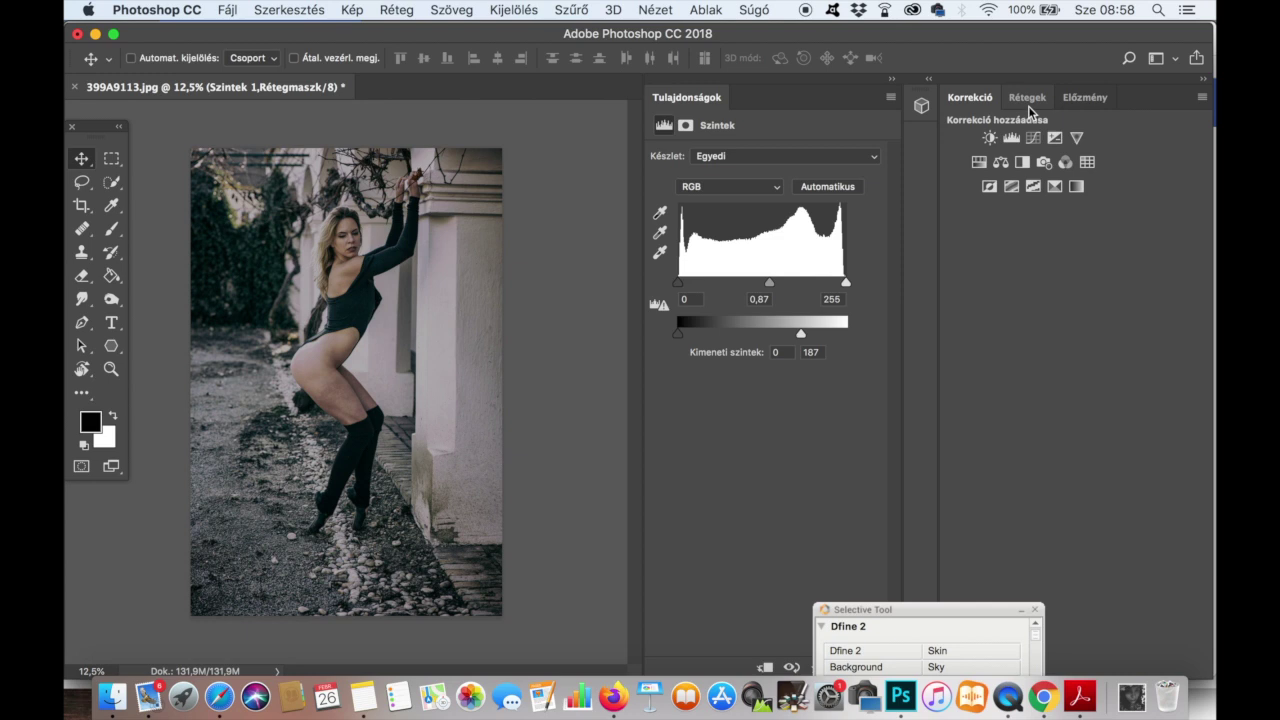
click(1028, 99)
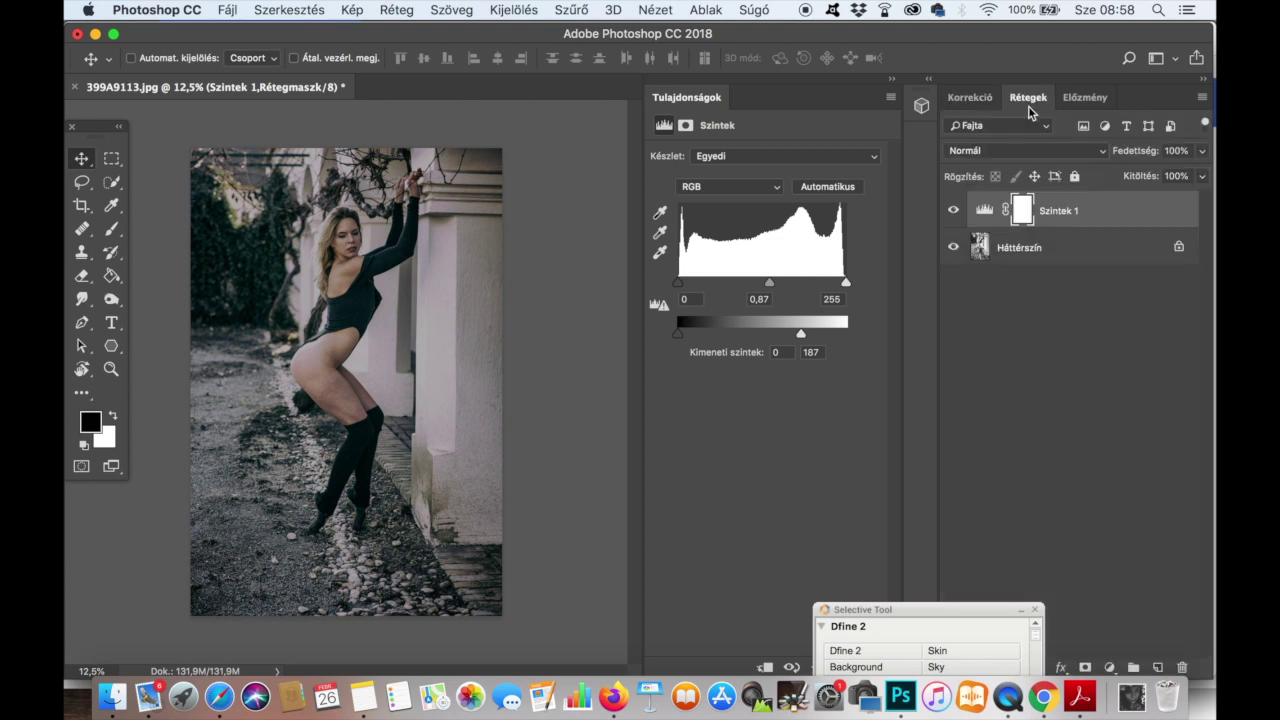
Step: Paint a black spot on the Szintek 1 mask and scale it up greatly
key(b)
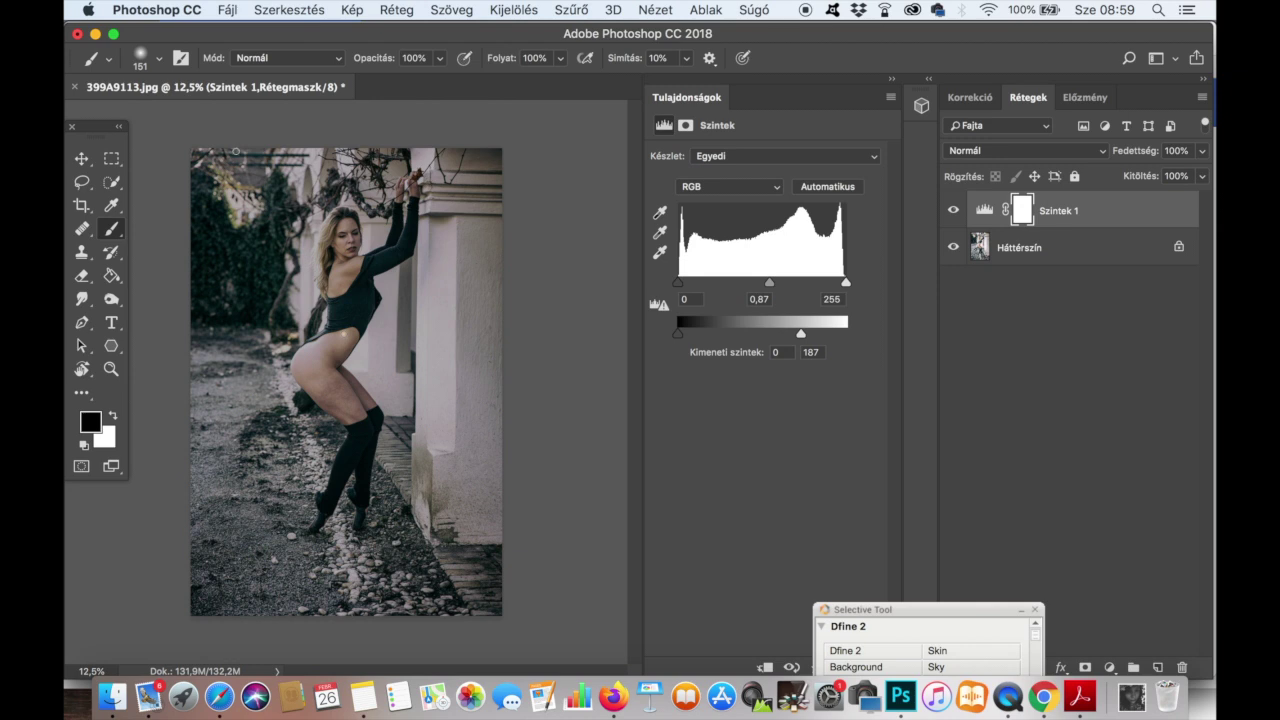
click(268, 14)
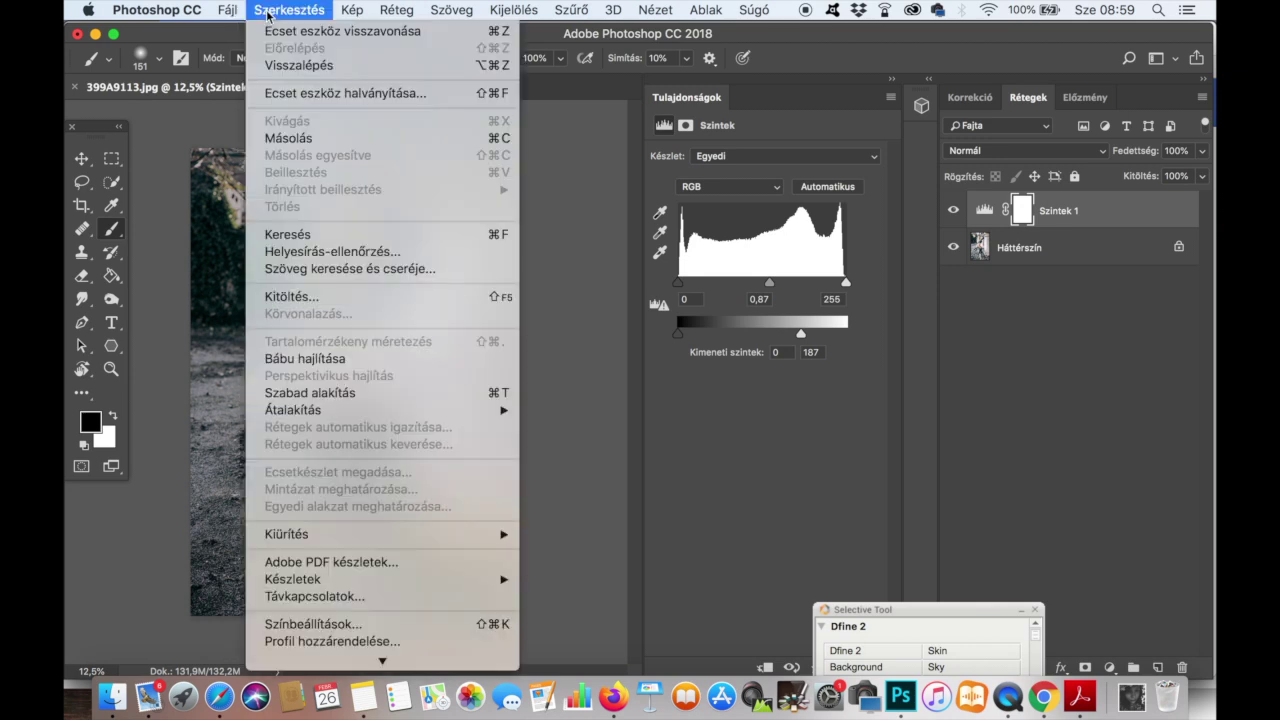
click(345, 393)
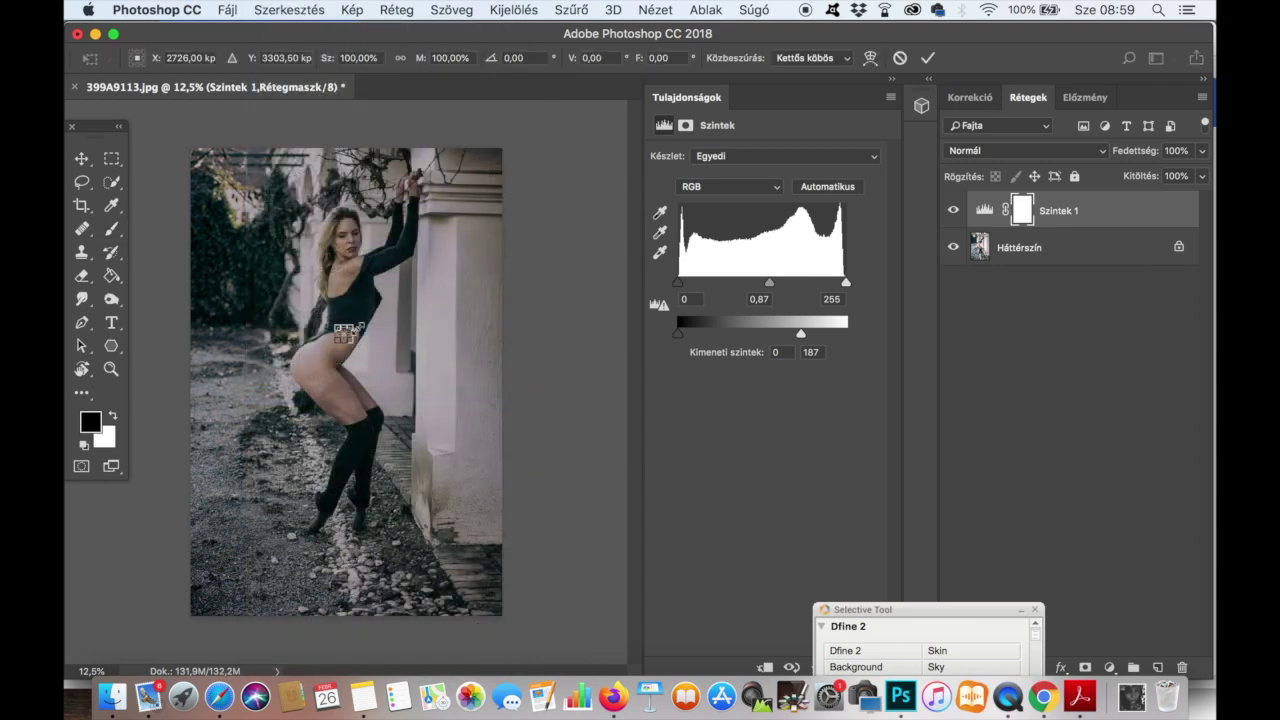
drag(358, 325, 495, 193)
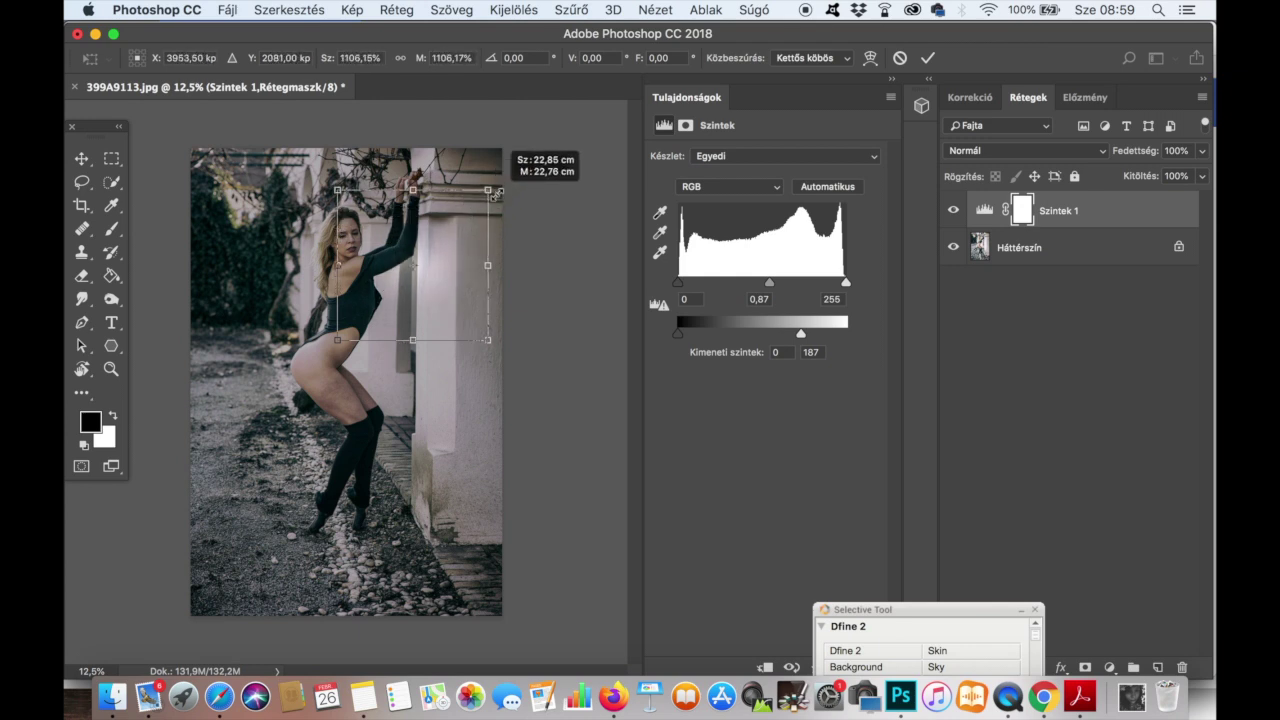
drag(495, 193, 487, 191)
Step: Move and stretch the mask spot into a tall oval from her raised hands to her feet
drag(424, 268, 347, 330)
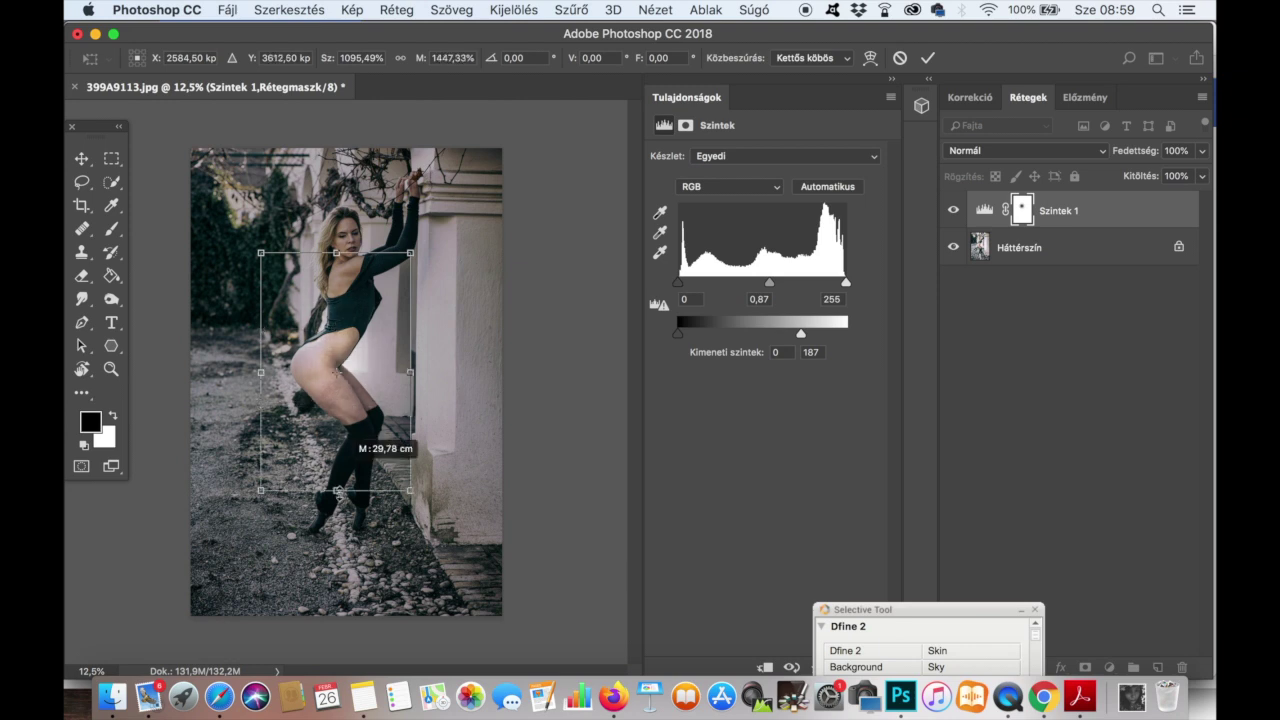
drag(336, 400, 336, 495)
drag(337, 253, 337, 188)
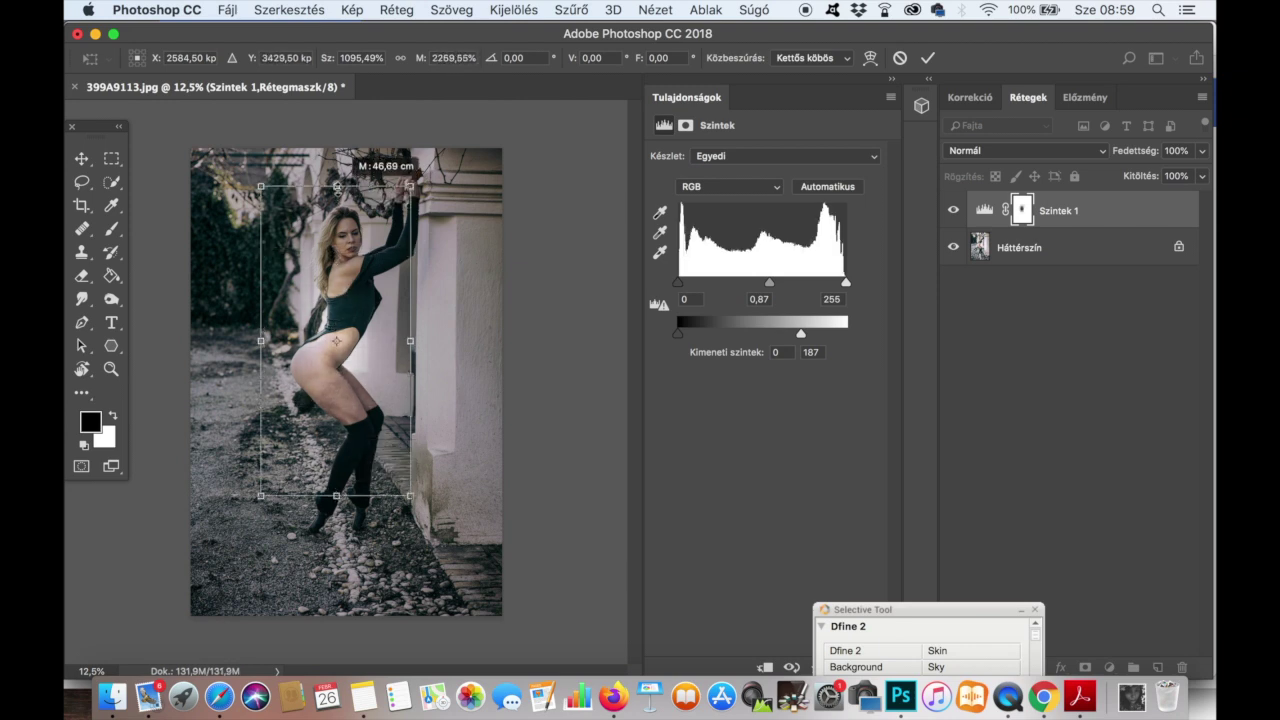
drag(336, 495, 334, 583)
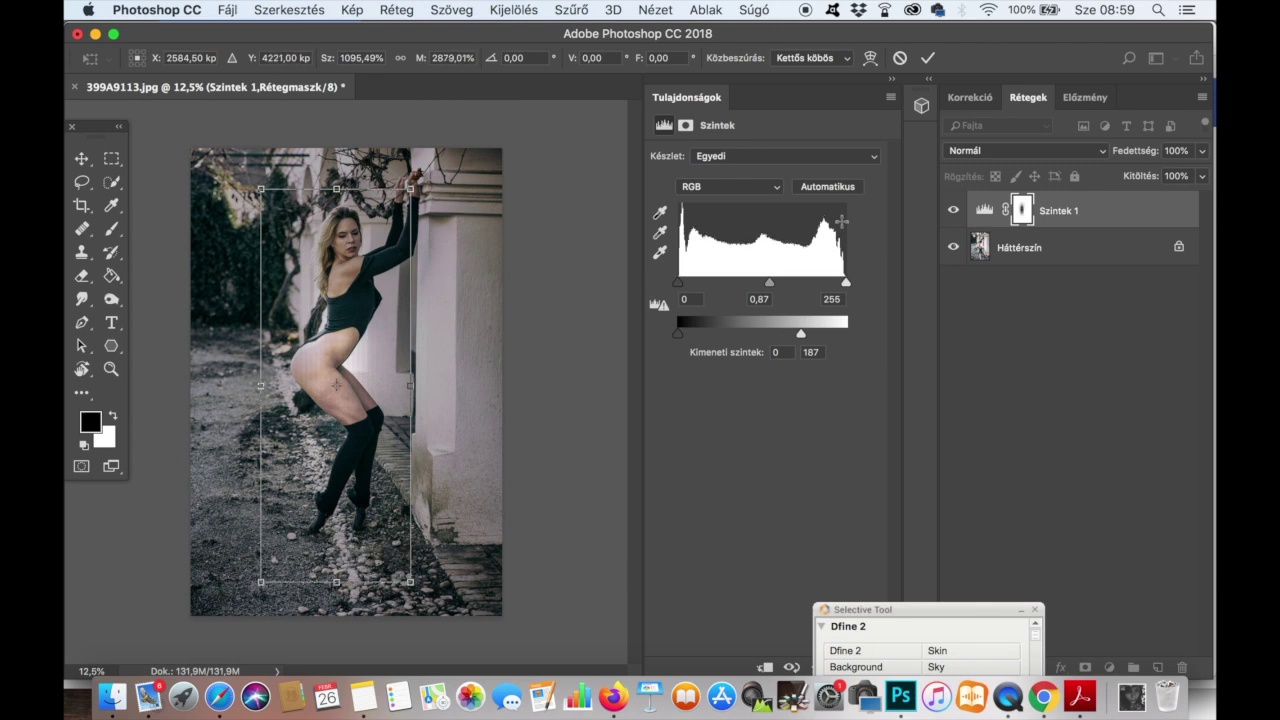
click(928, 58)
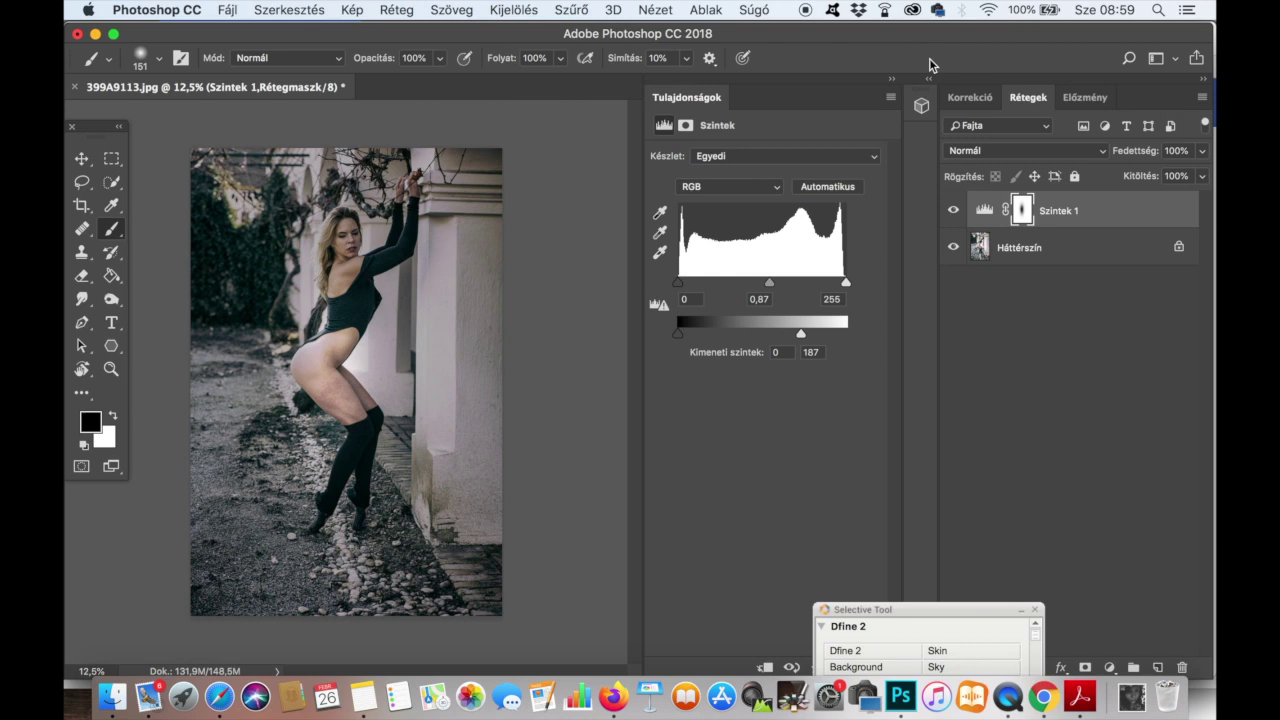
Step: Enlarge the mask oval further to cover more of the frame
key(ctrl+t)
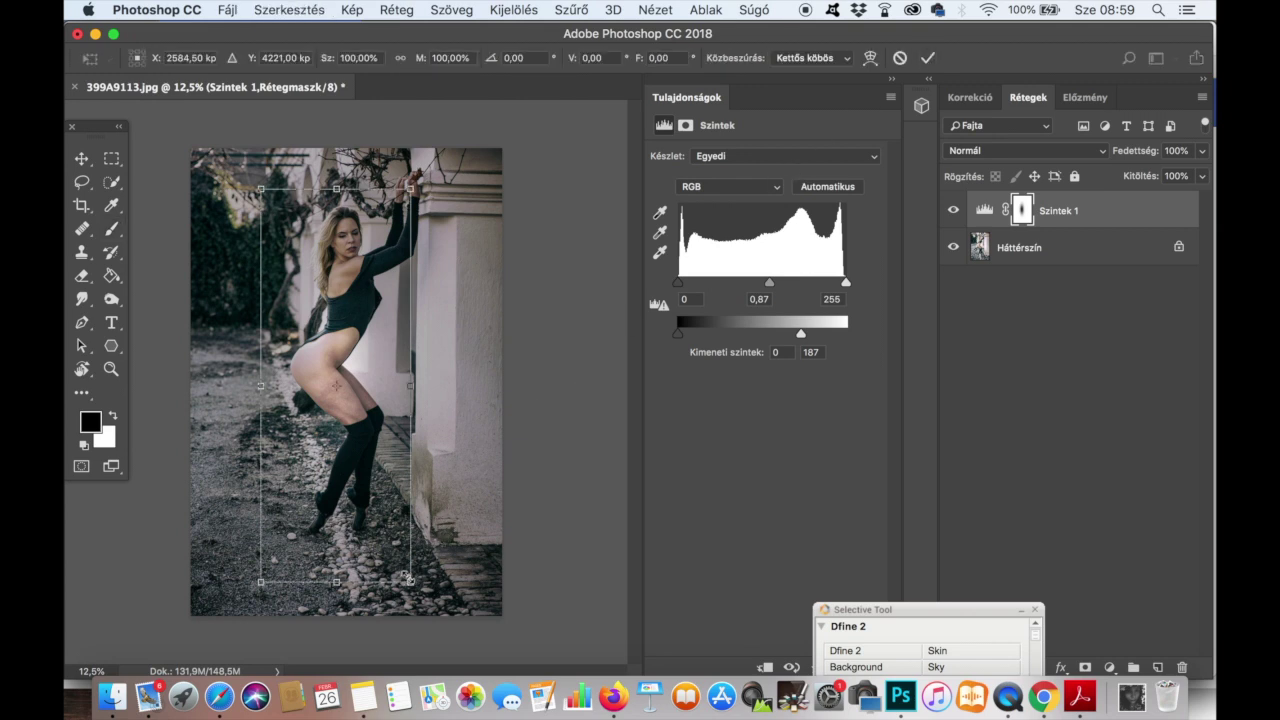
drag(409, 578, 431, 613)
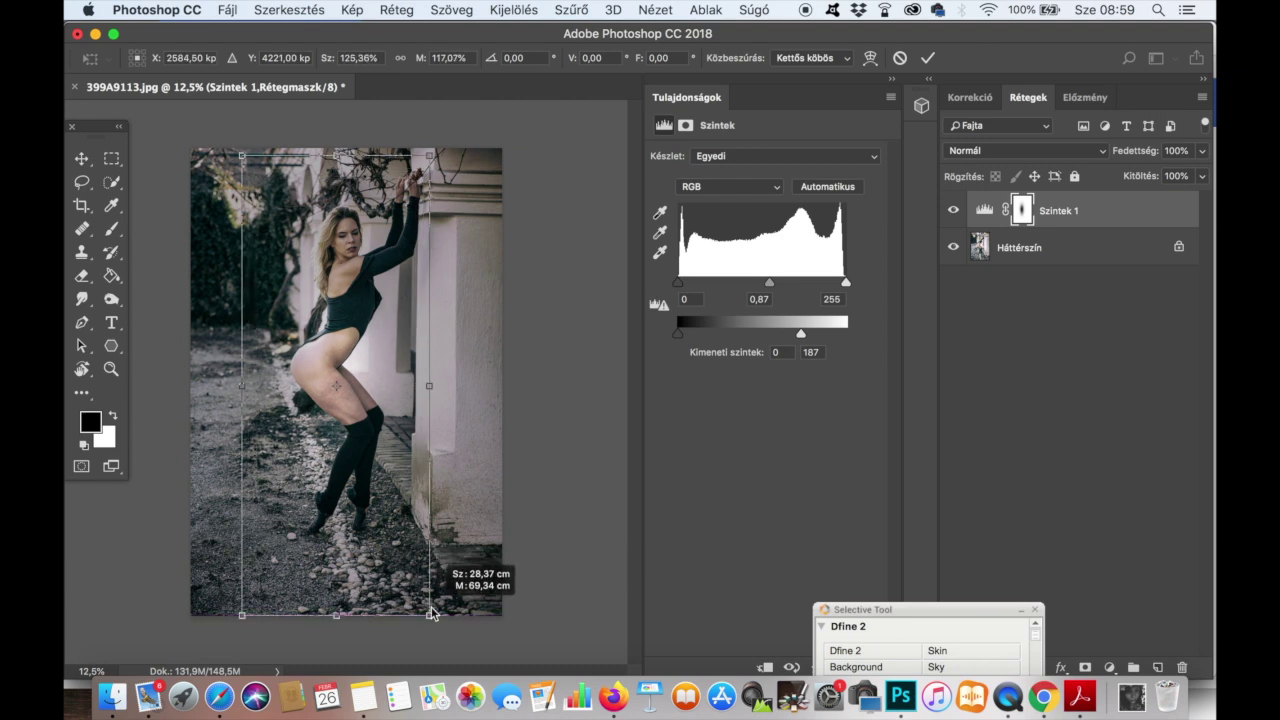
key(Return)
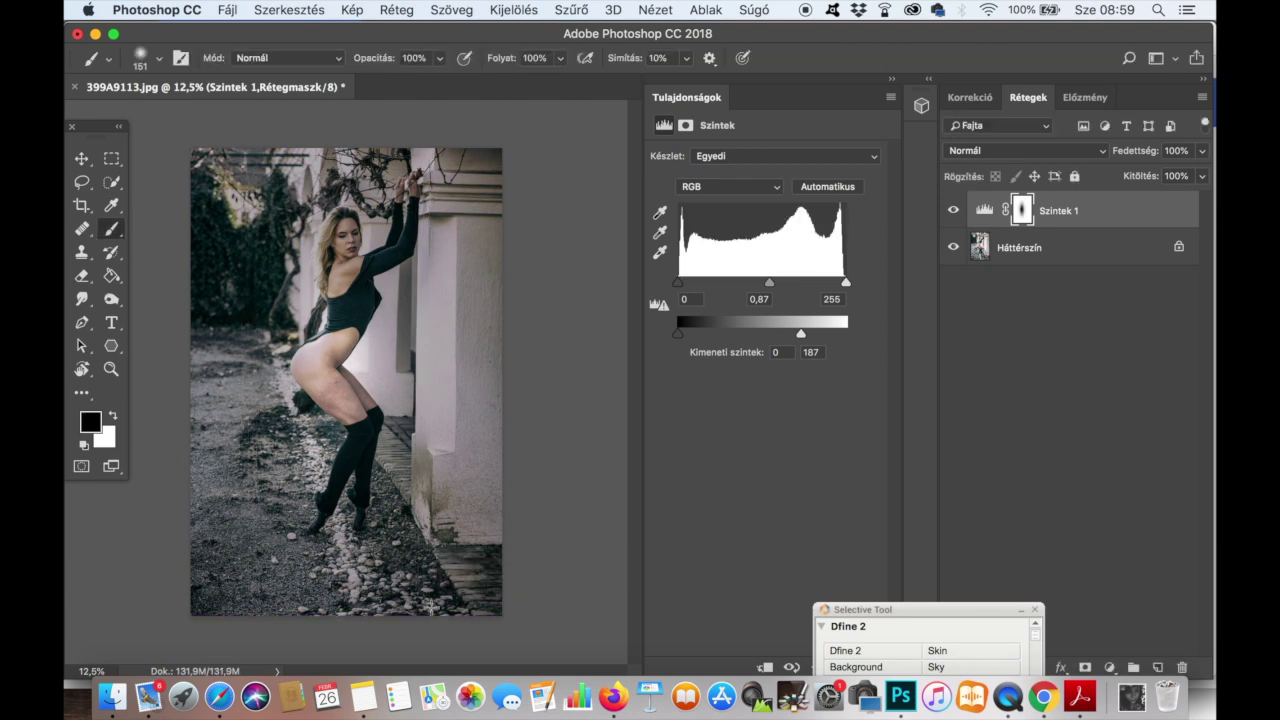
Step: Set the Szintek 1 layer opacity to 61%
key(v)
key(6)
key(1)
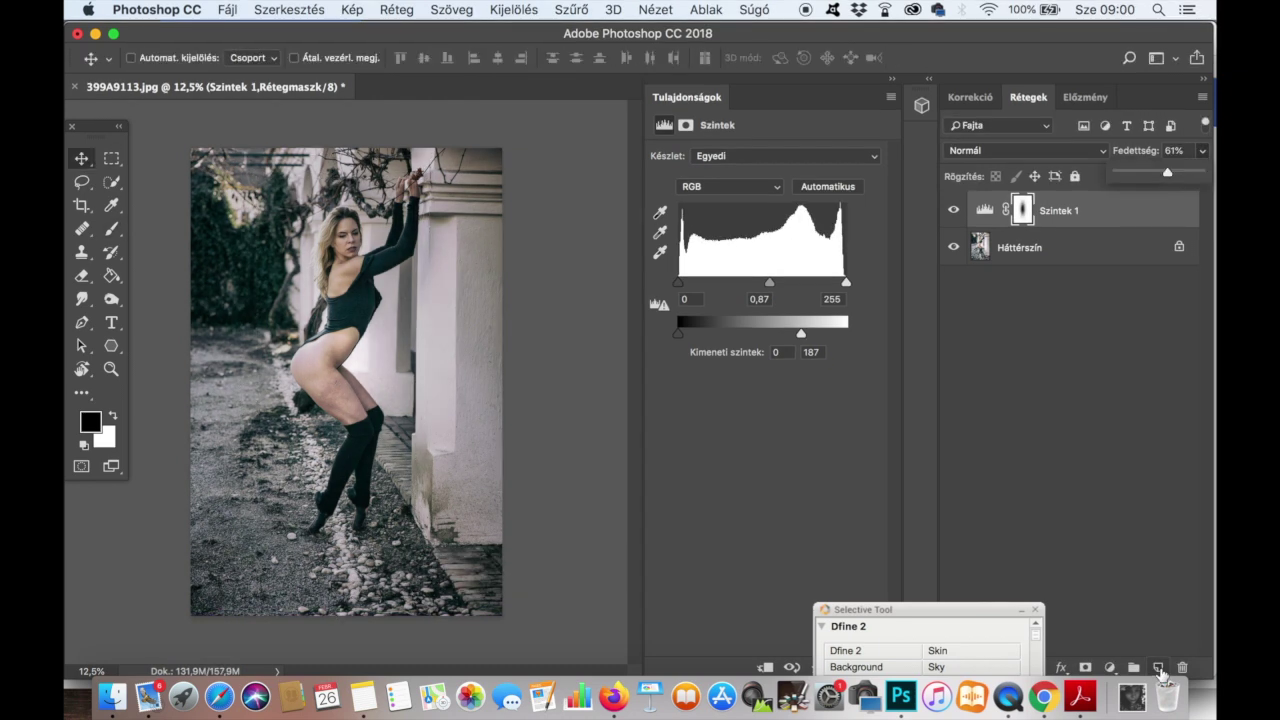
Step: Add a new layer and dab a soft white brush glow on the woman's hip
click(1158, 668)
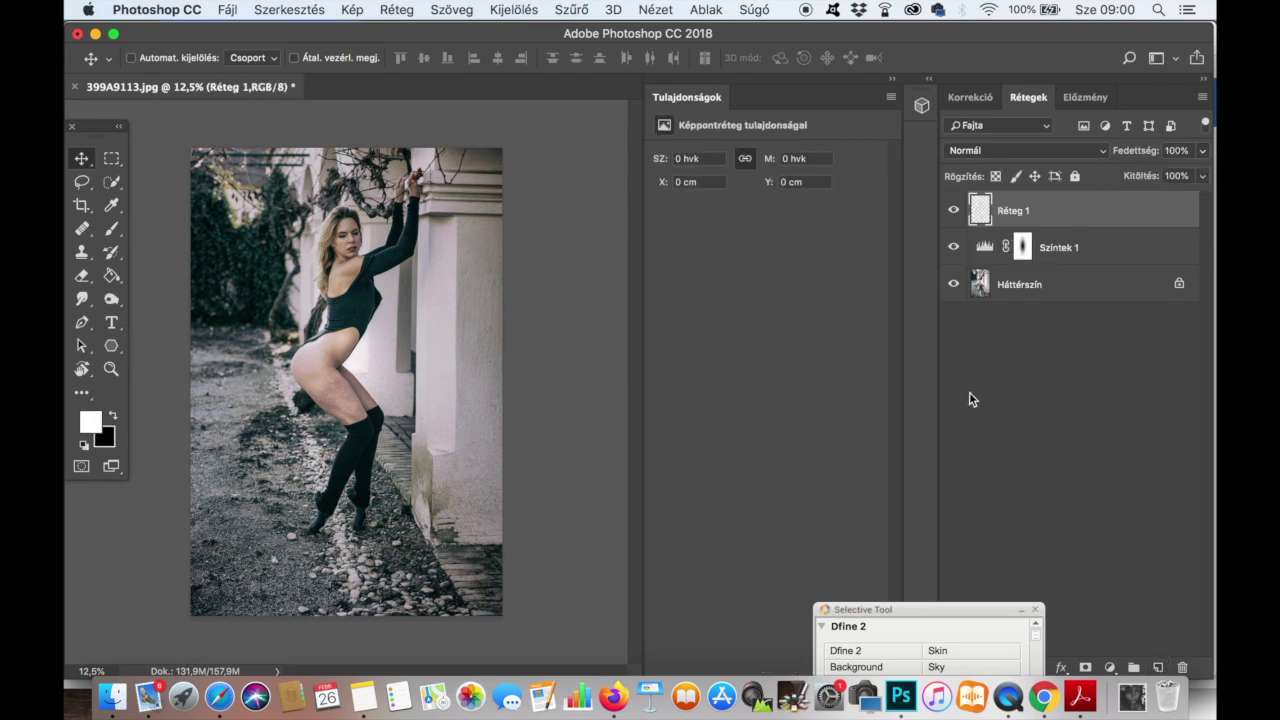
key(b)
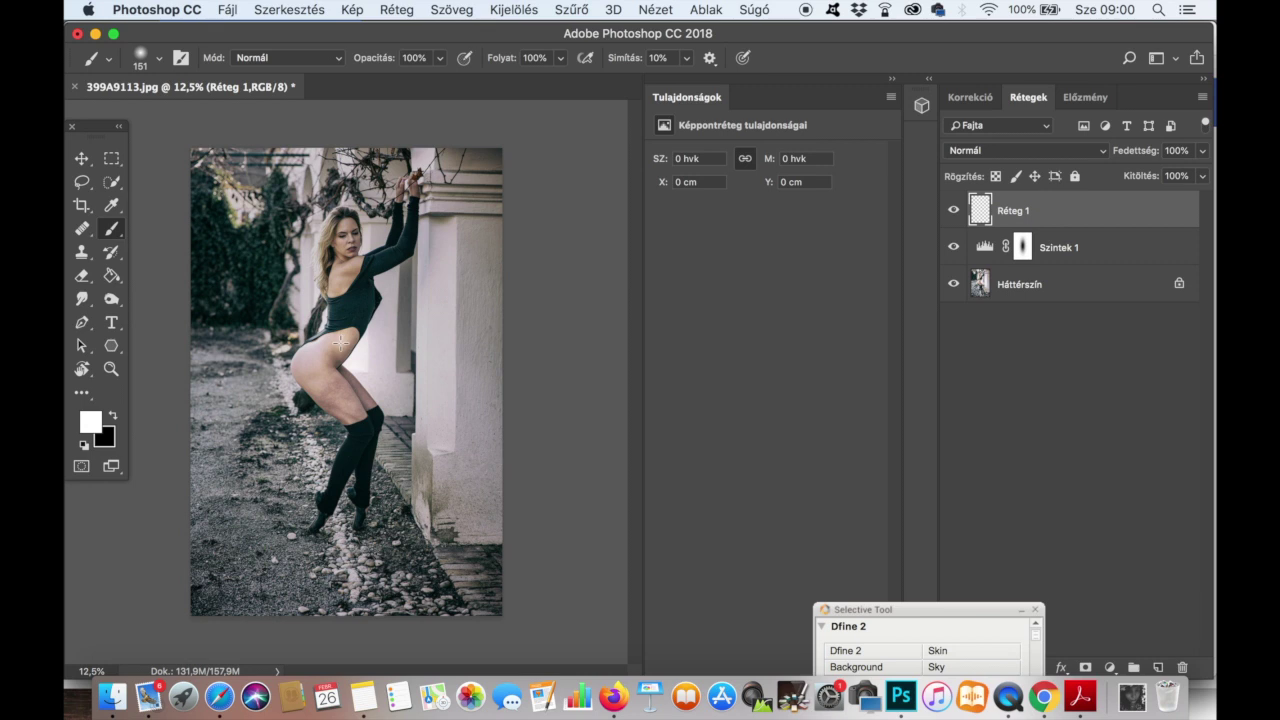
click(342, 339)
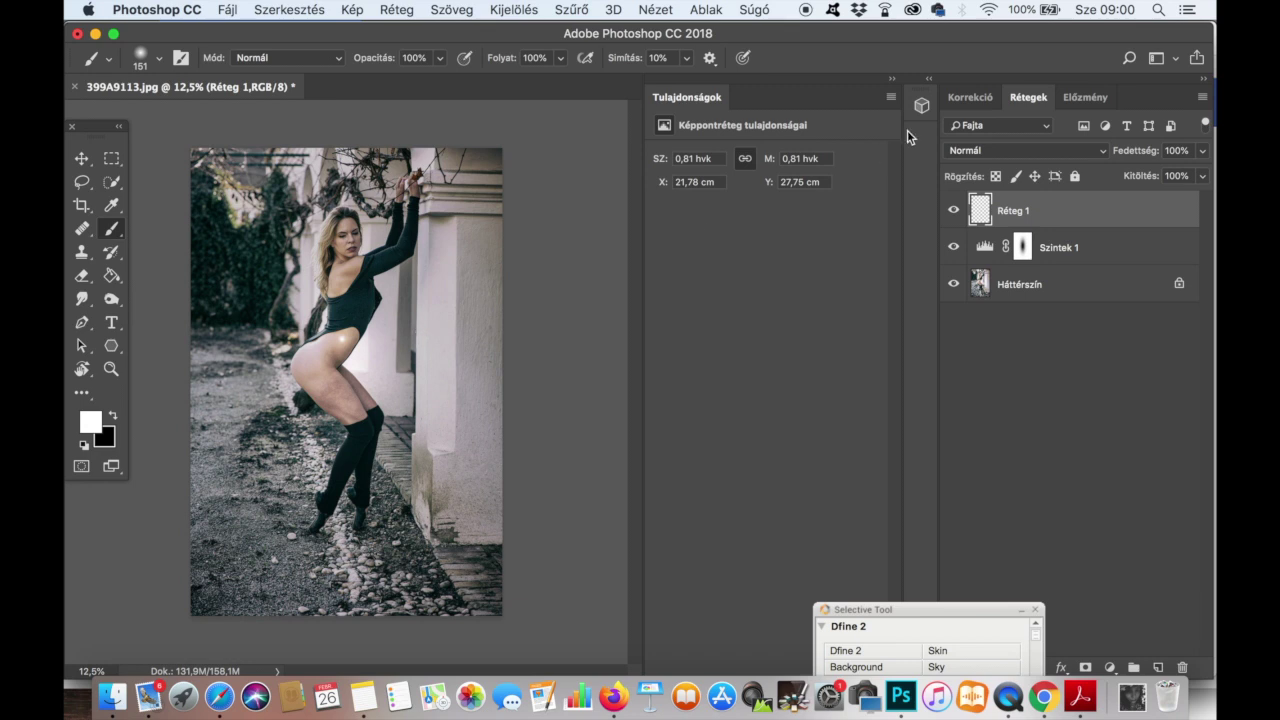
Step: Rename the new layer to REFLEKTOR
double_click(1008, 210)
text(REF)
text(LEKTOR)
key(Return)
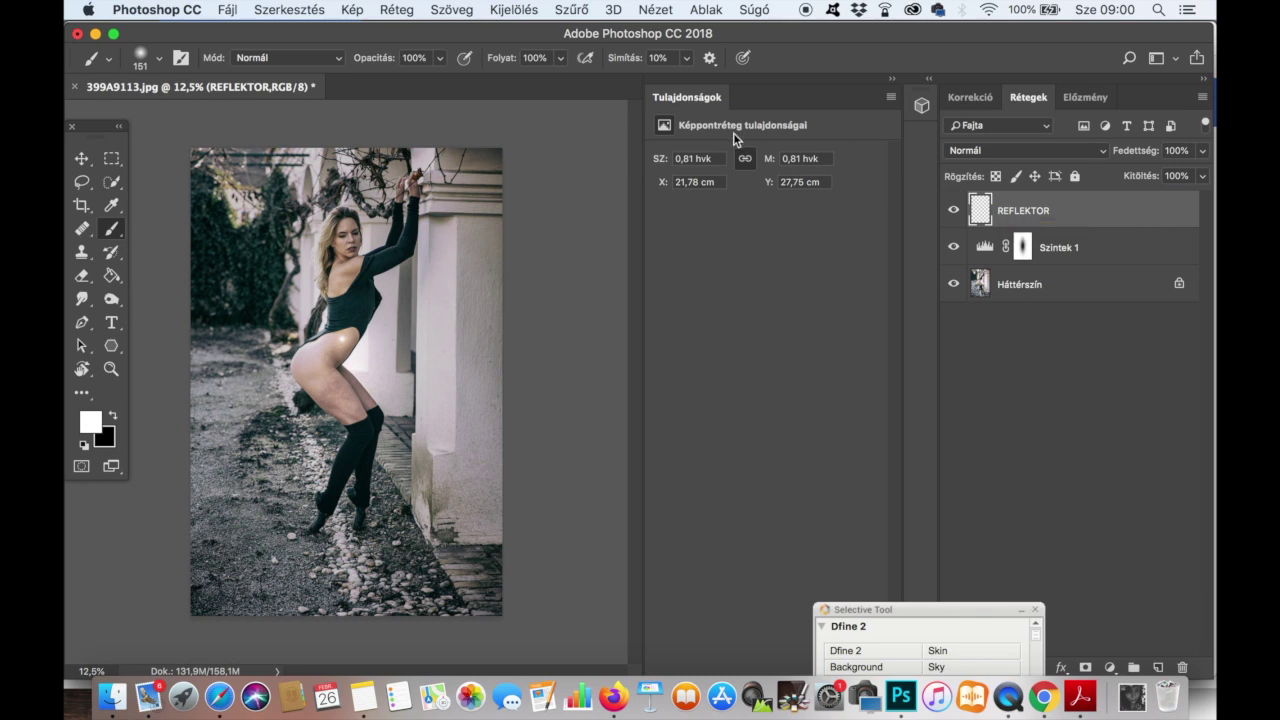
key(ctrl+t)
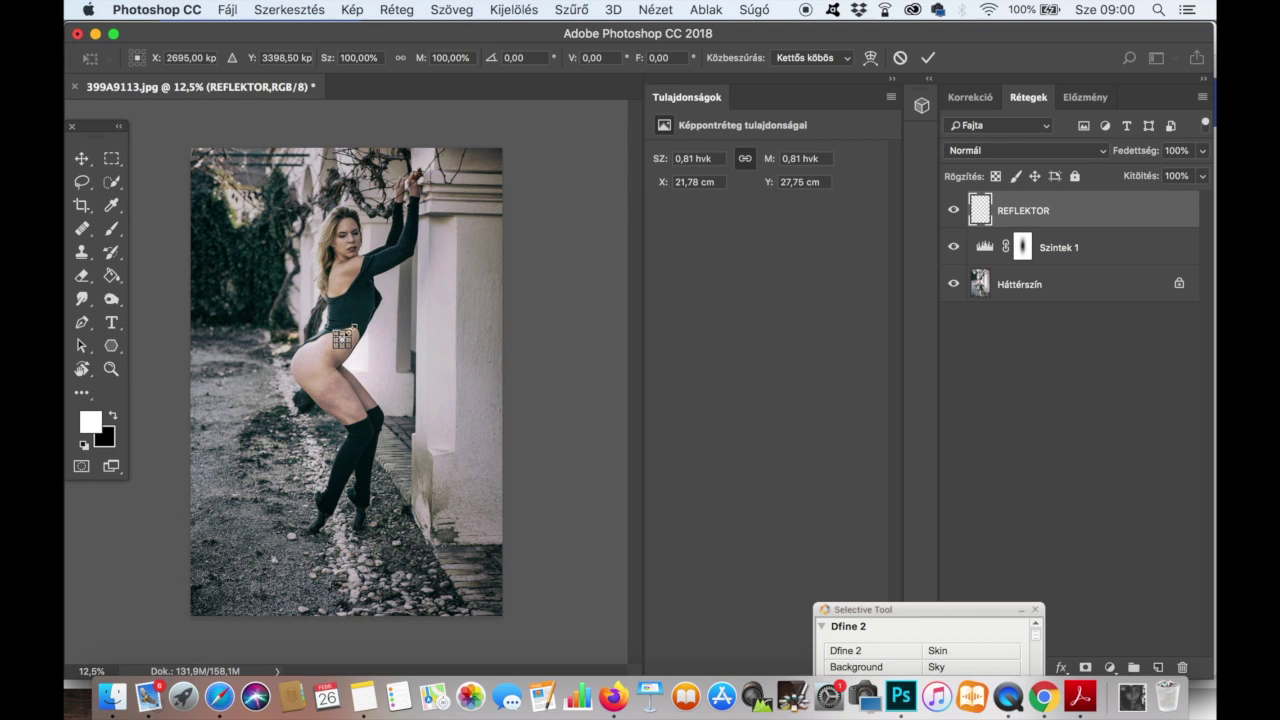
Step: Scale the REFLEKTOR glow to about 2500% by 2812% over her hips and torso
drag(351, 332, 510, 168)
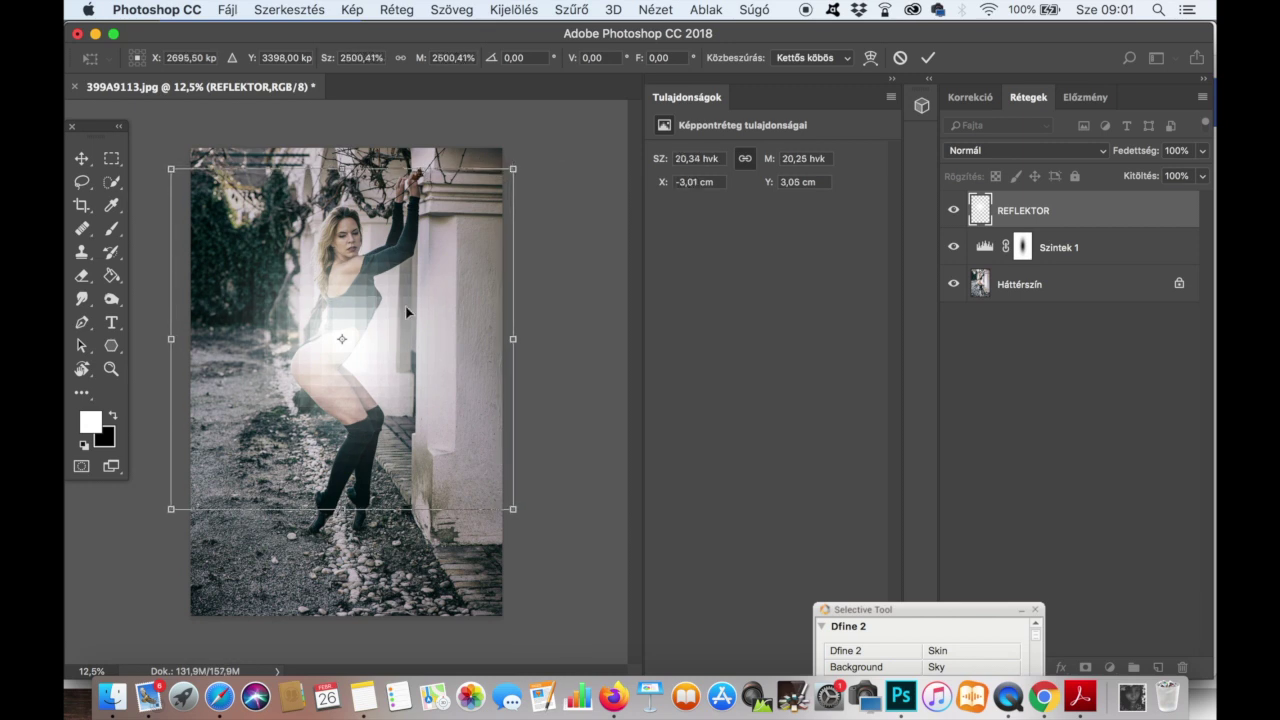
drag(342, 509, 342, 551)
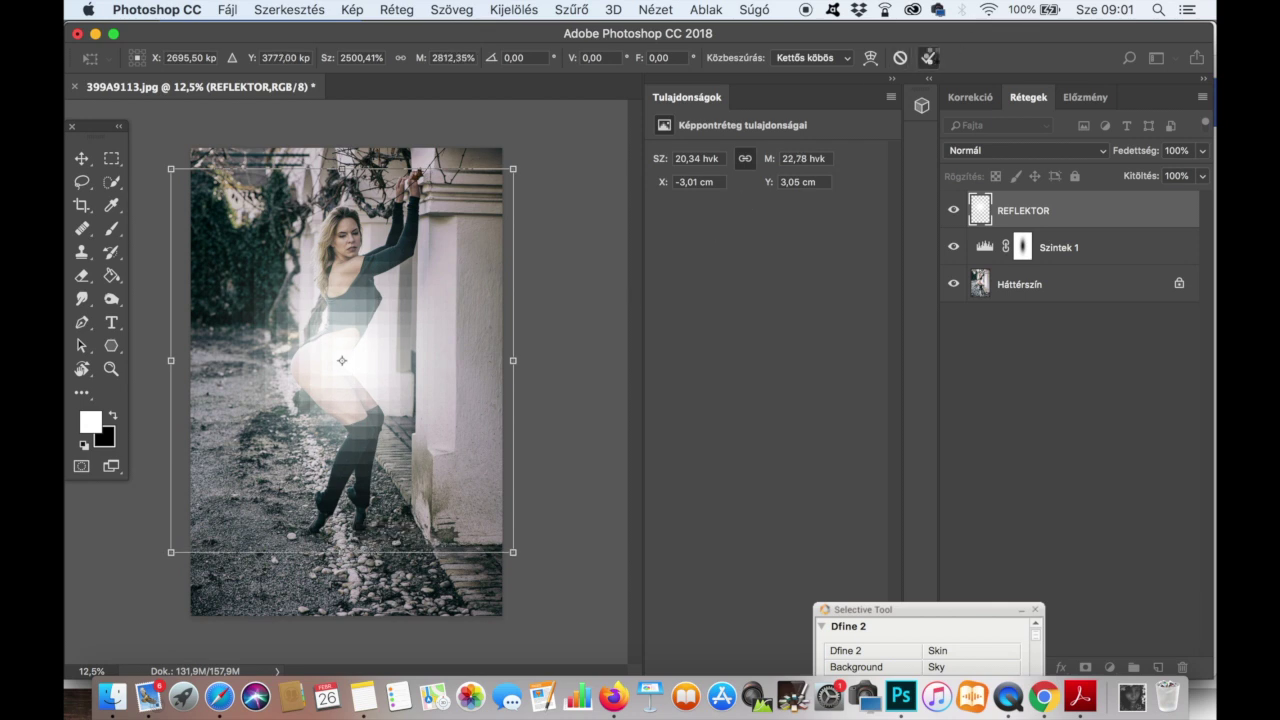
click(929, 58)
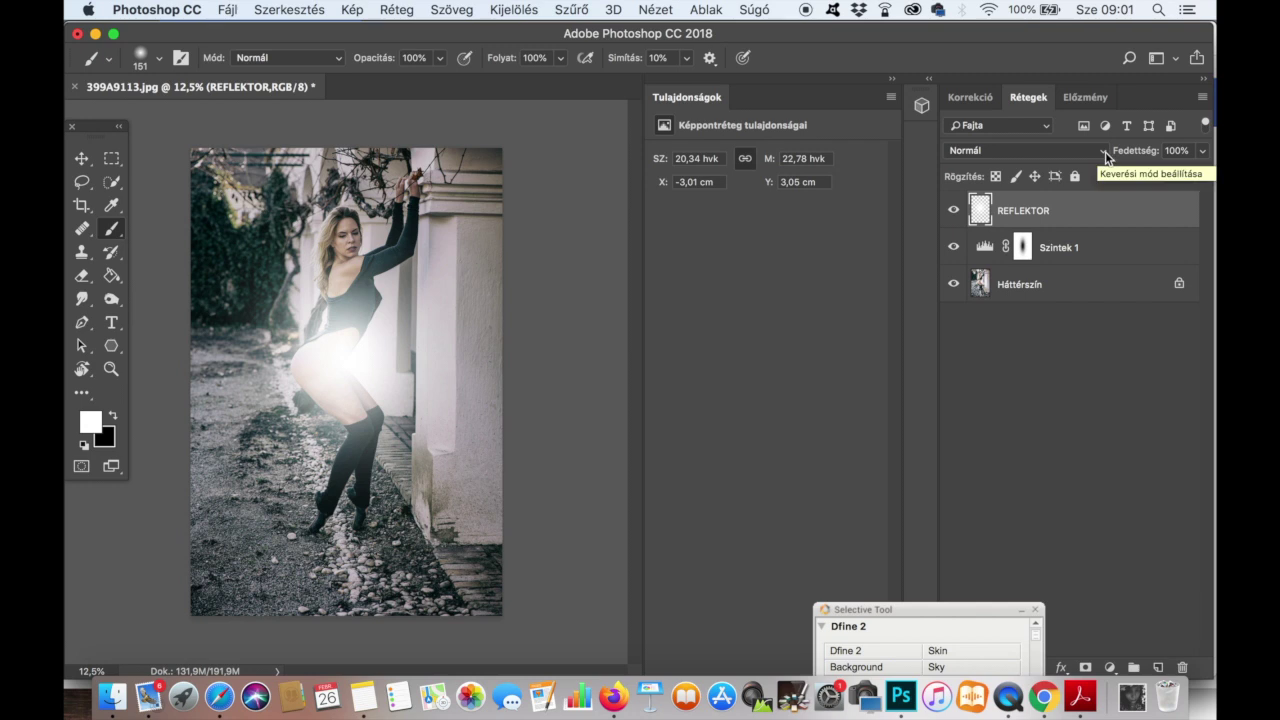
Step: Set the REFLEKTOR layer to Átfedés (Overlay) blend mode at 16% opacity
click(1105, 151)
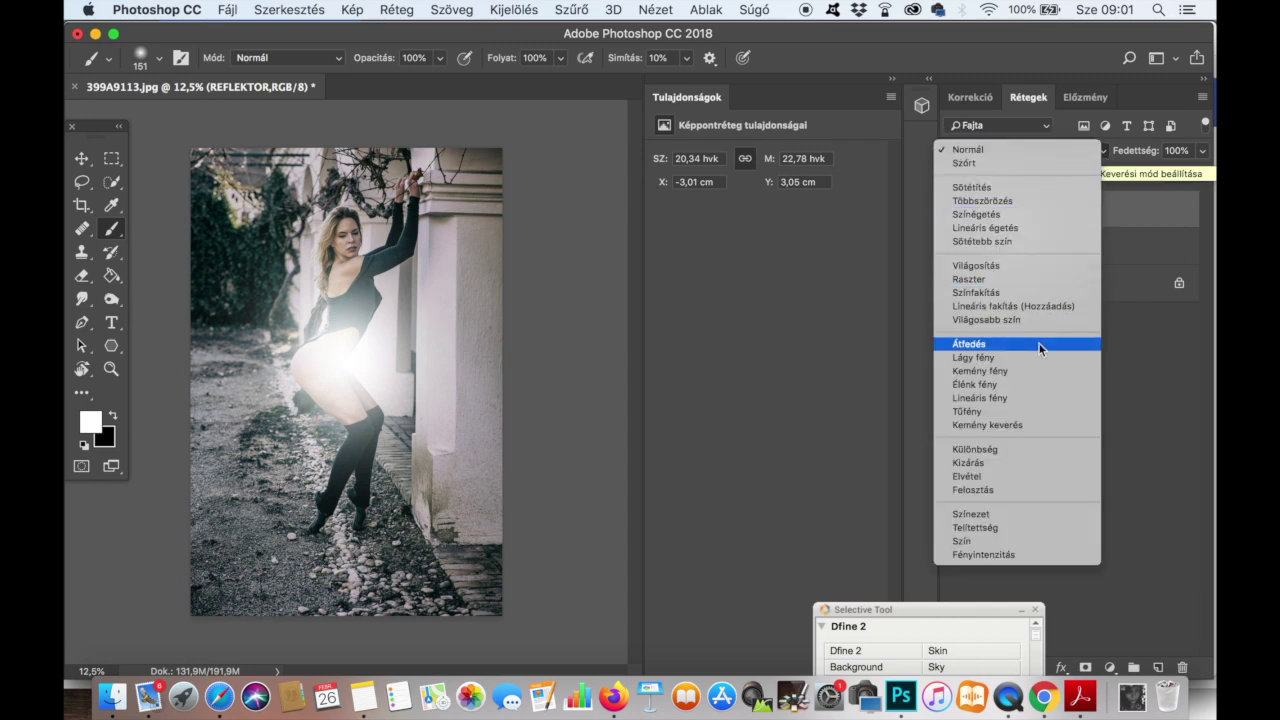
click(1040, 357)
click(1105, 155)
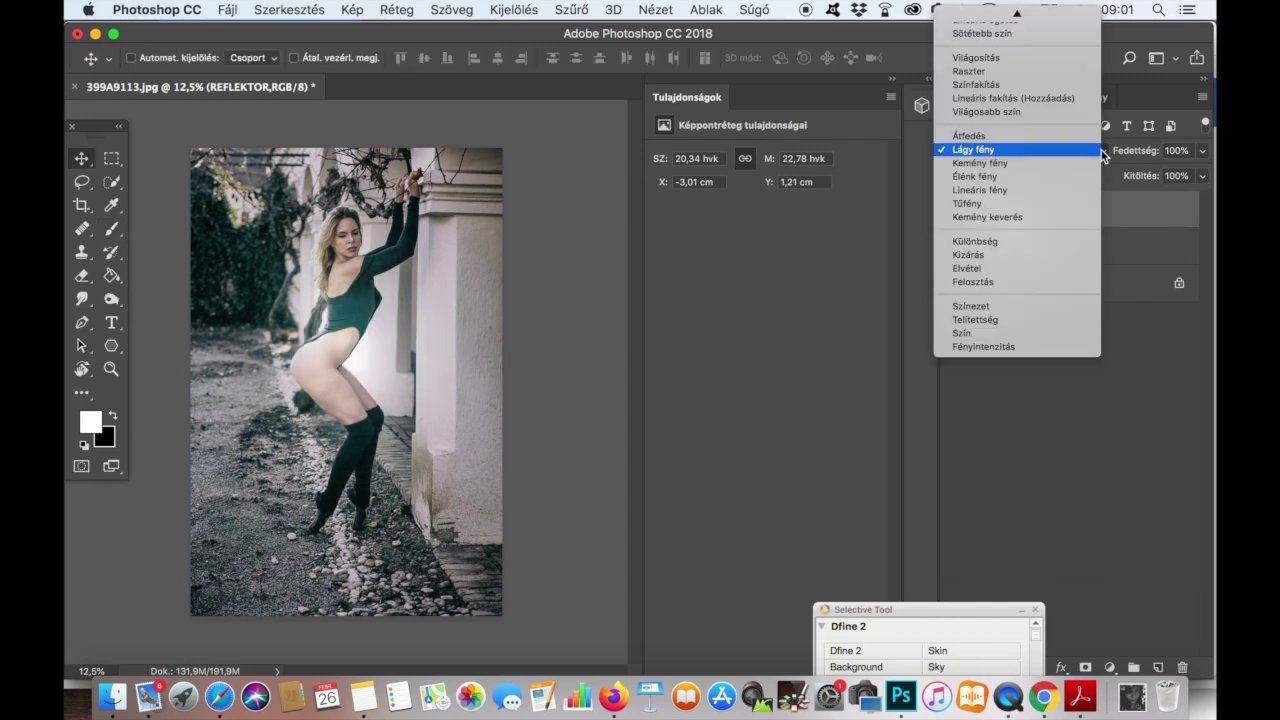
click(1093, 141)
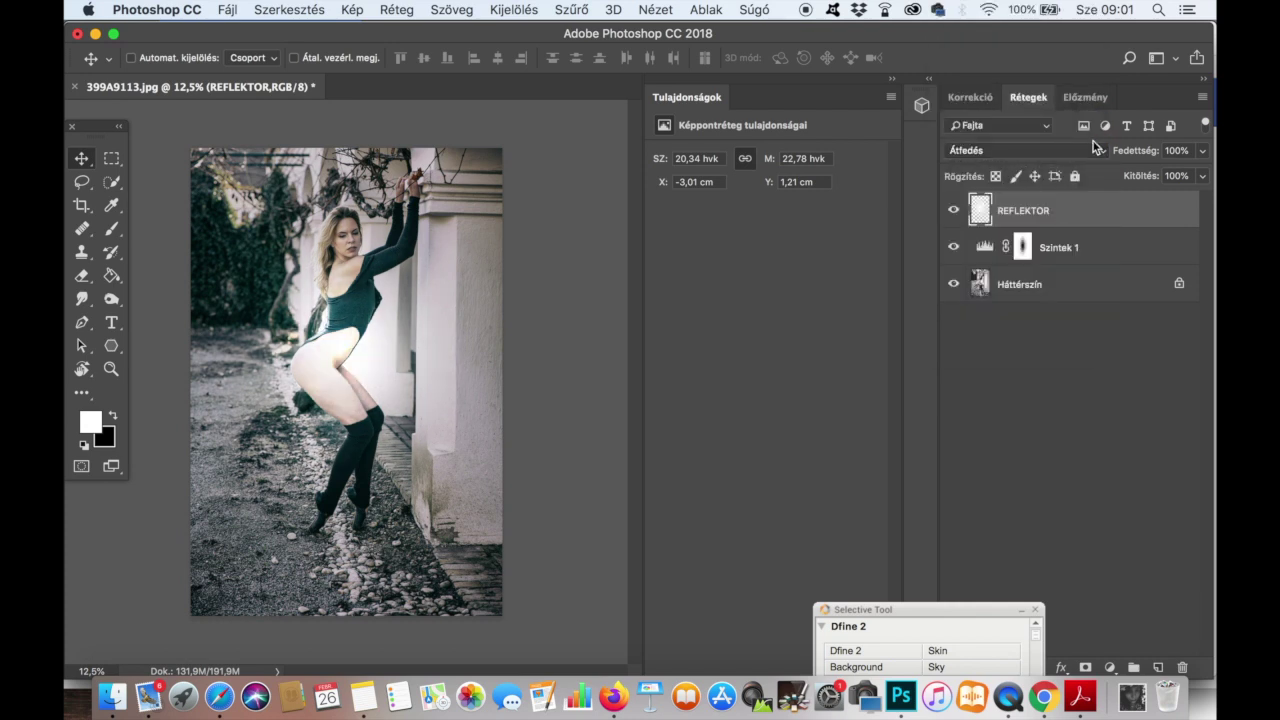
click(1201, 157)
drag(1138, 171, 1133, 176)
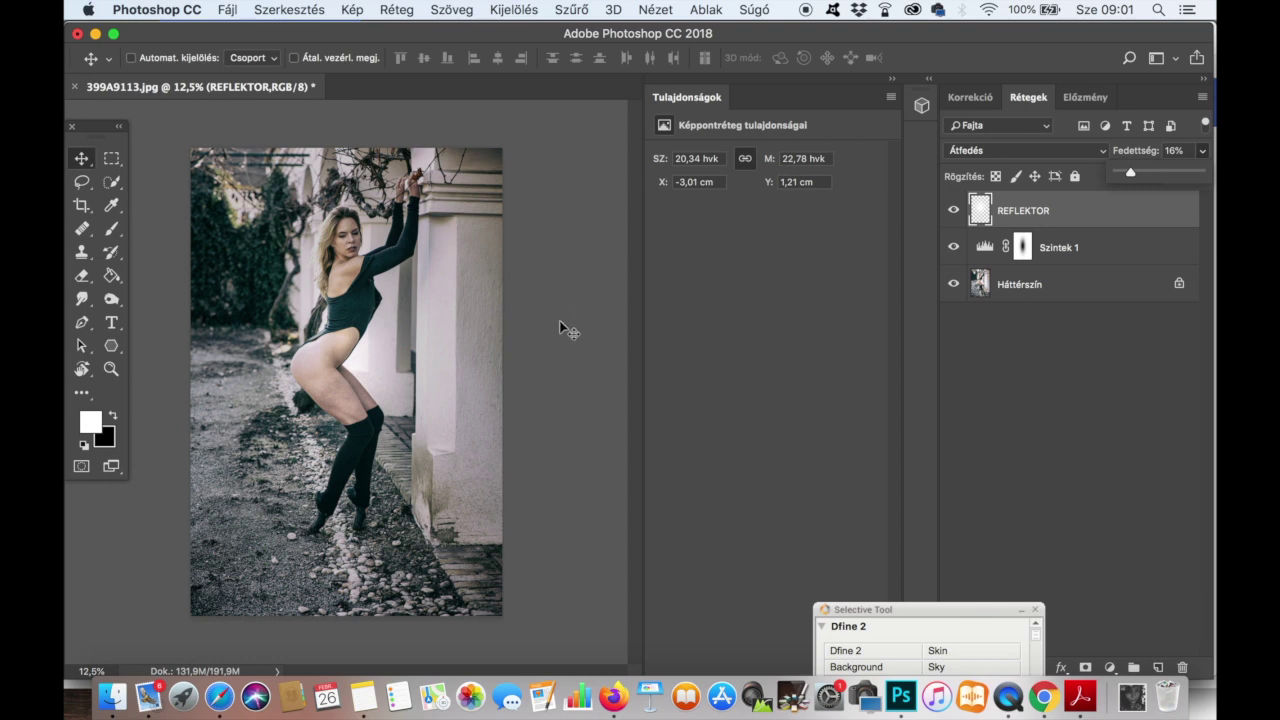
Step: Nudge the REFLEKTOR glow slightly lower on the woman
mouse_move(395, 342)
mouse_down()
mouse_move(395, 372)
mouse_move(395, 358)
mouse_up()
key(1)
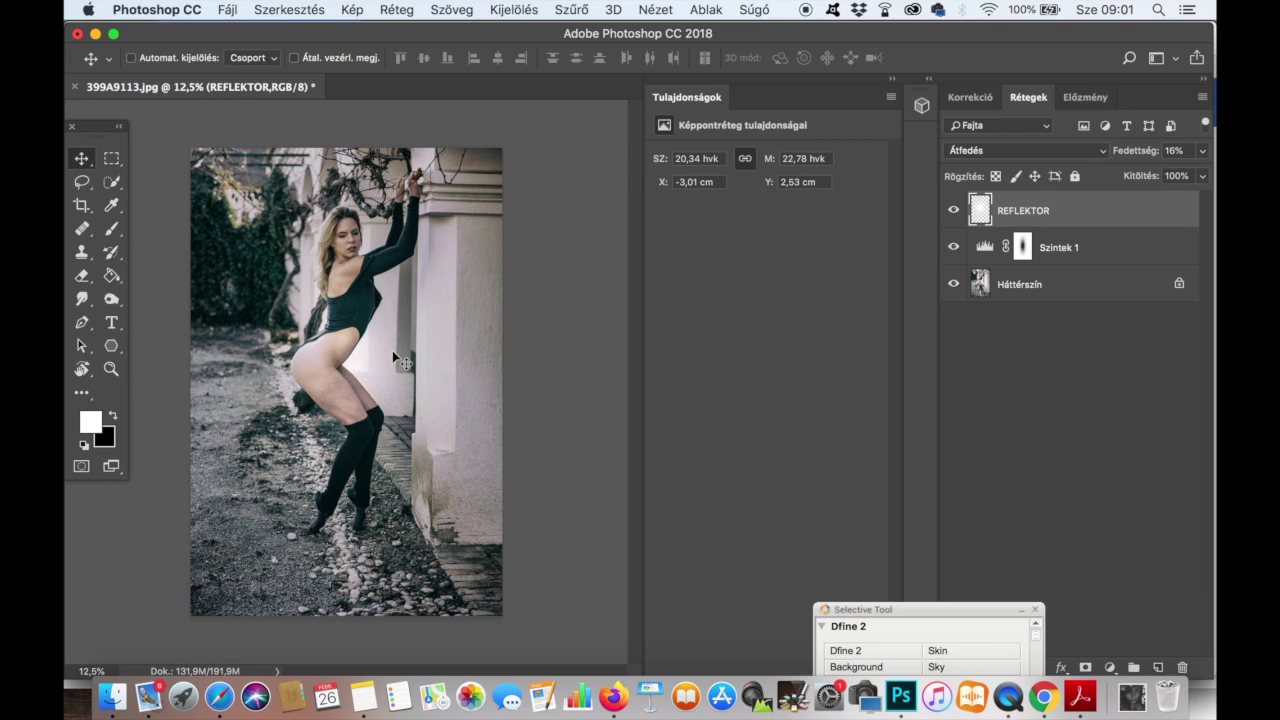
key(ctrl+t)
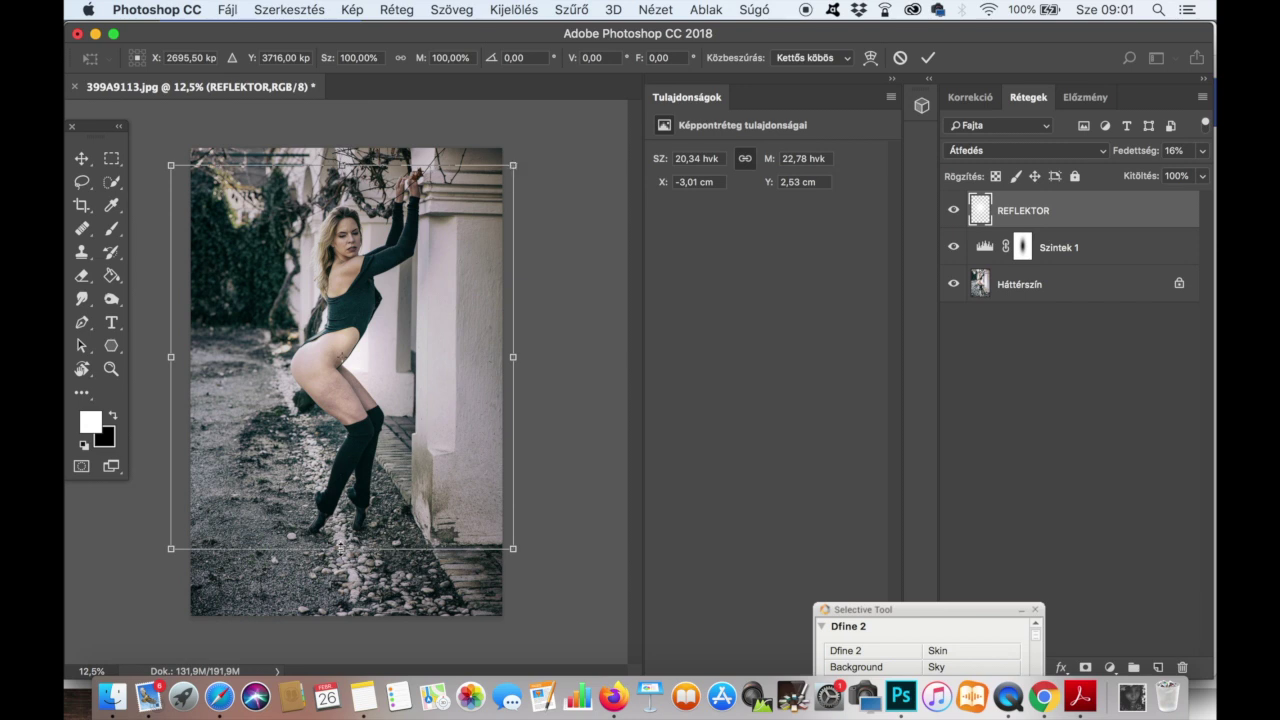
Step: Stretch the REFLEKTOR glow down to 112% height, about 25.53 cm tall
drag(342, 548, 342, 596)
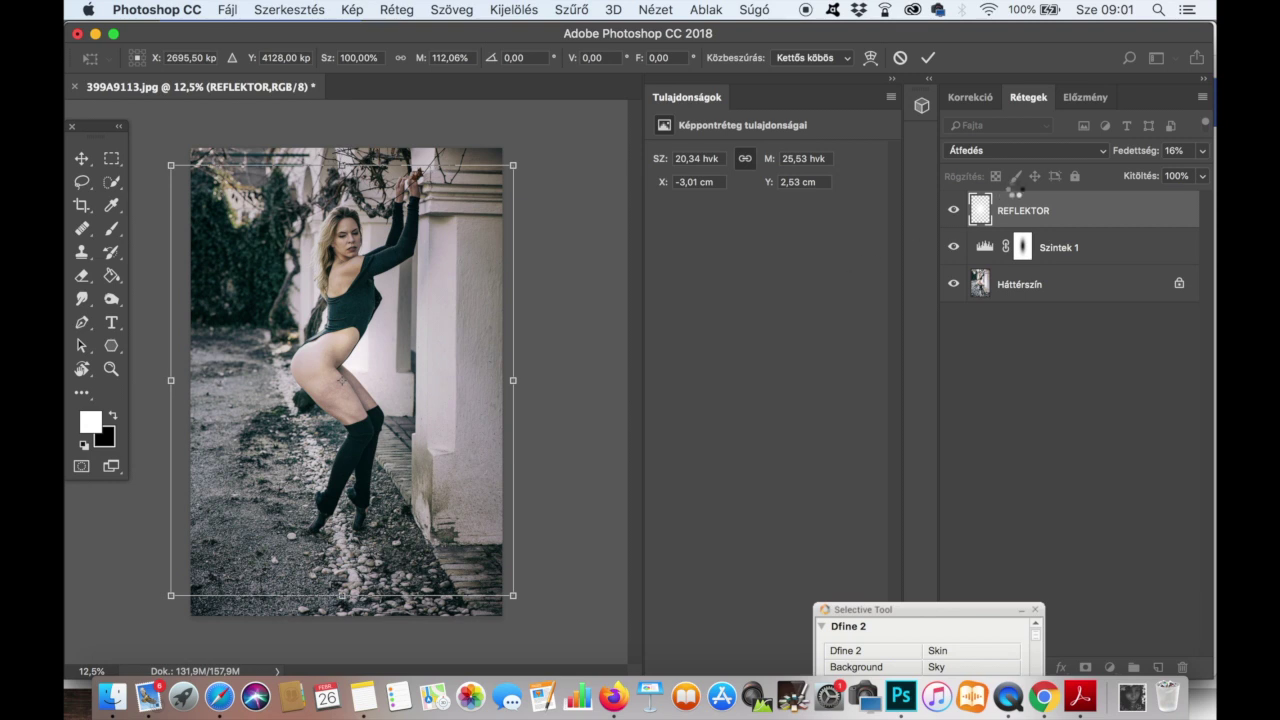
click(1030, 218)
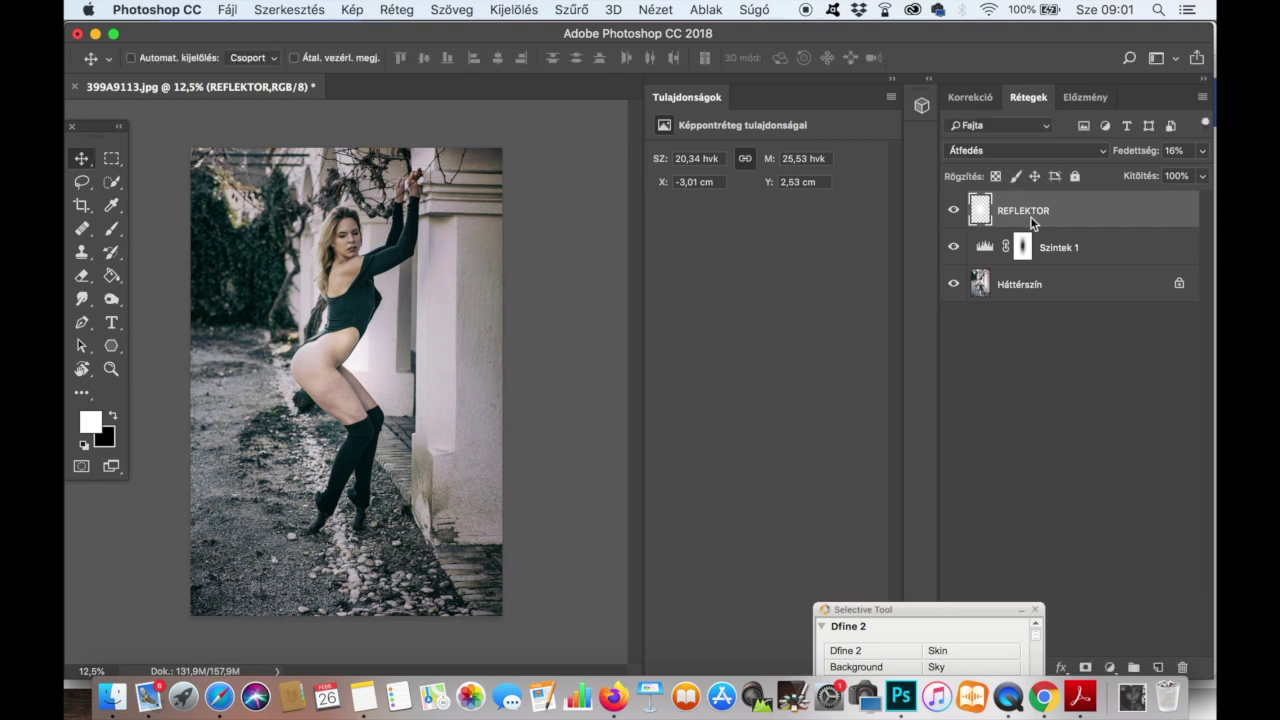
Step: Duplicate REFLEKTOR as REFLEKTOR másolat and shift the copy down to Y 26,24 cm
right_click(1030, 216)
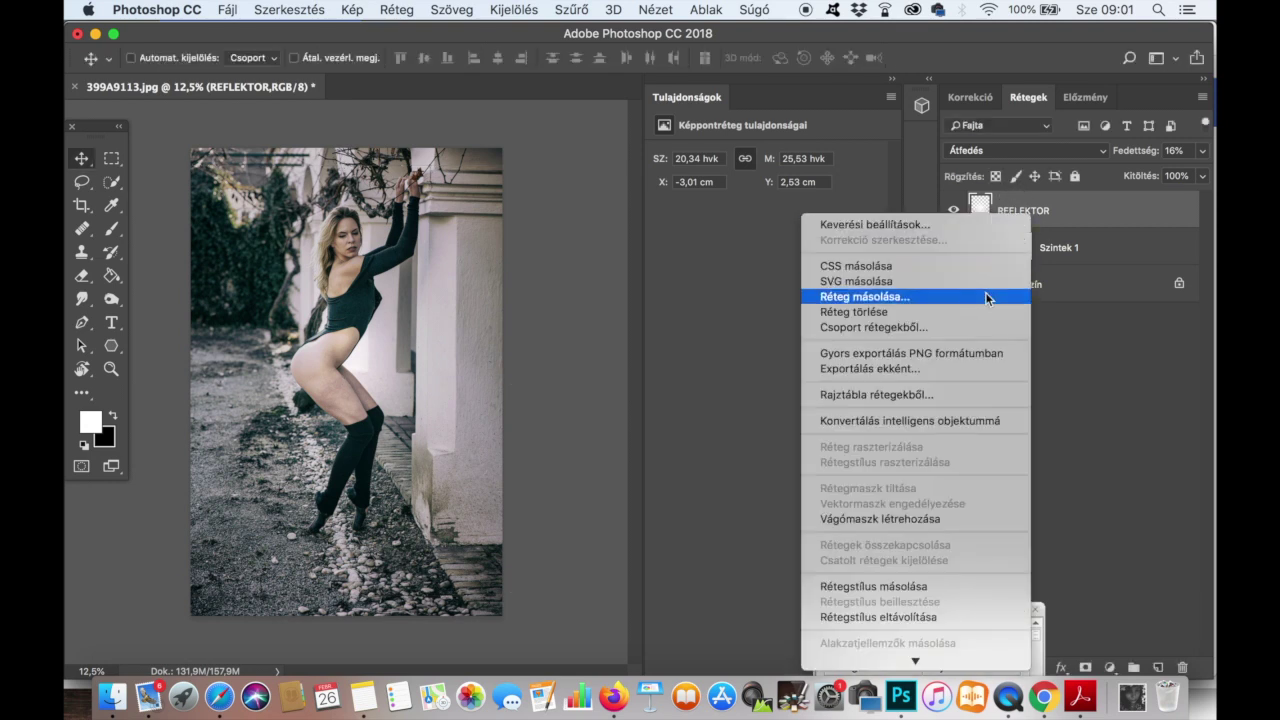
click(985, 295)
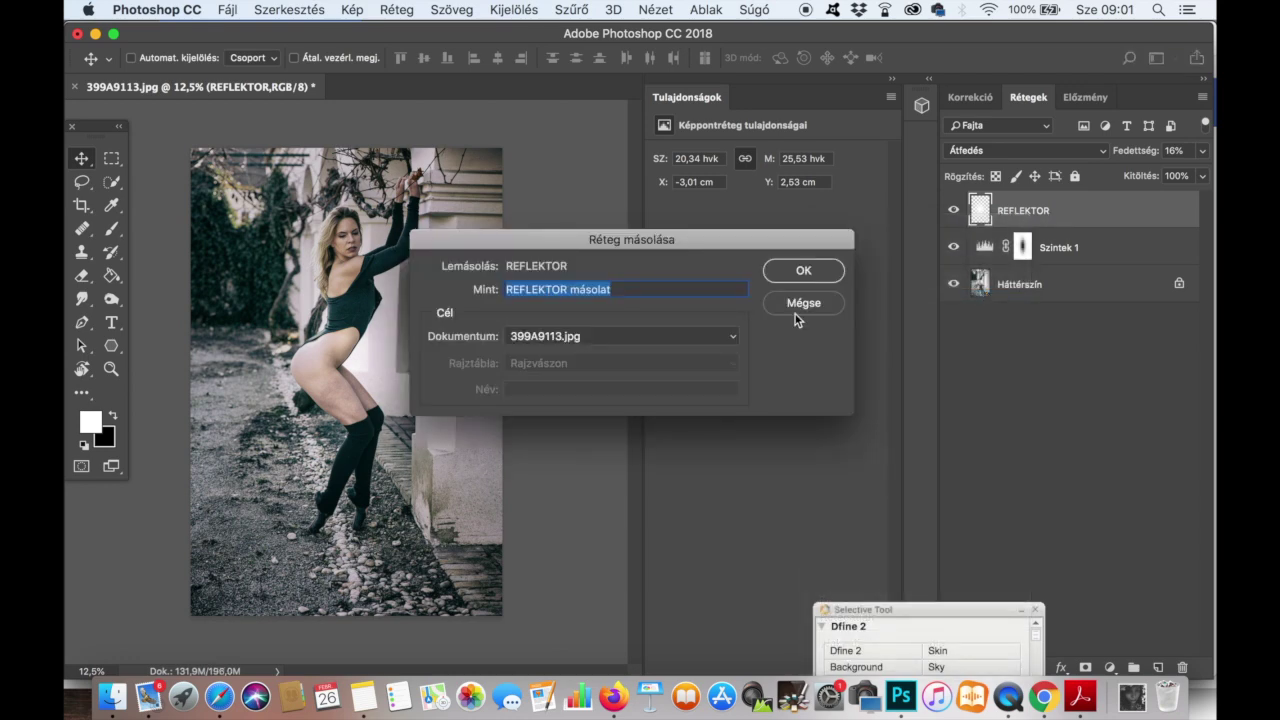
click(813, 278)
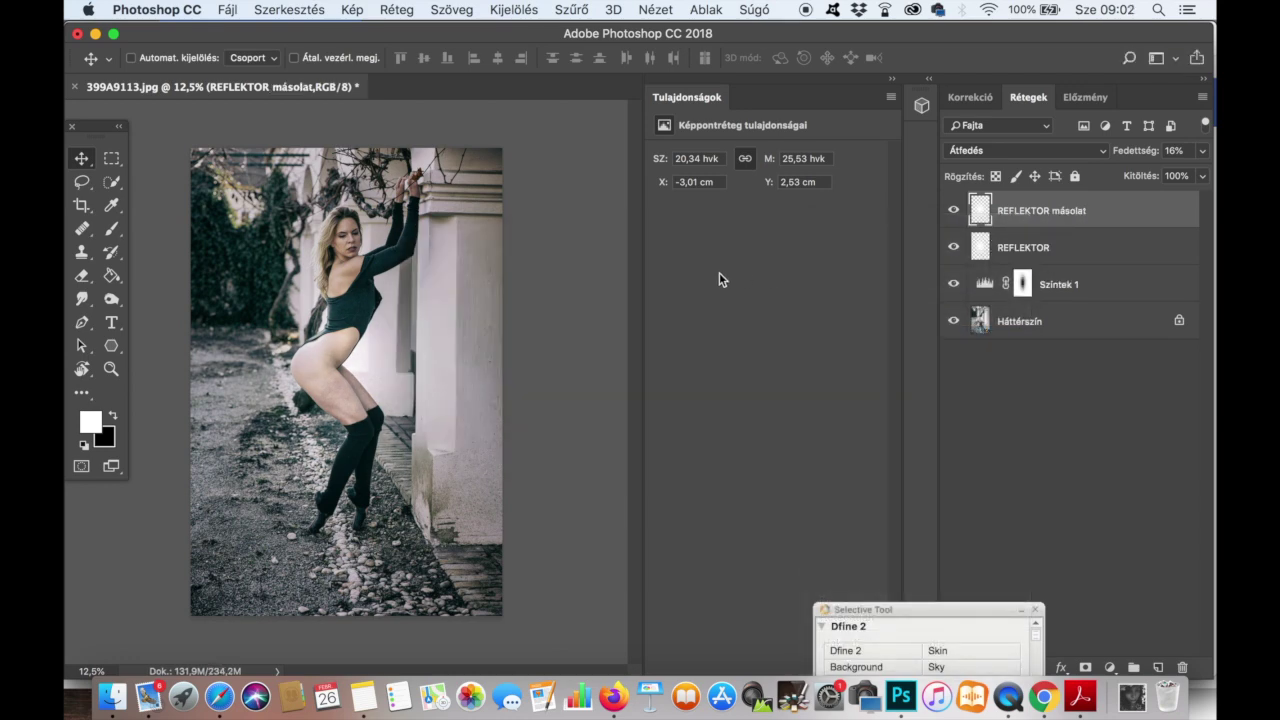
drag(350, 368, 347, 526)
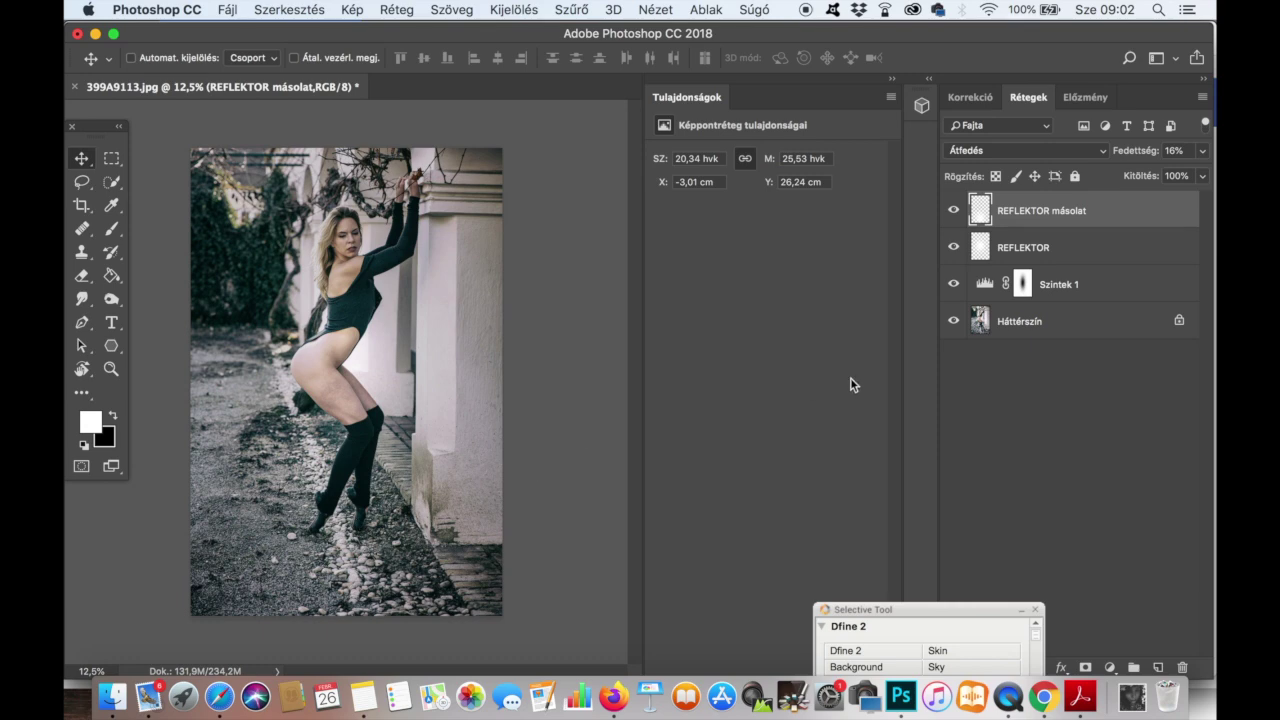
alt+click(952, 321)
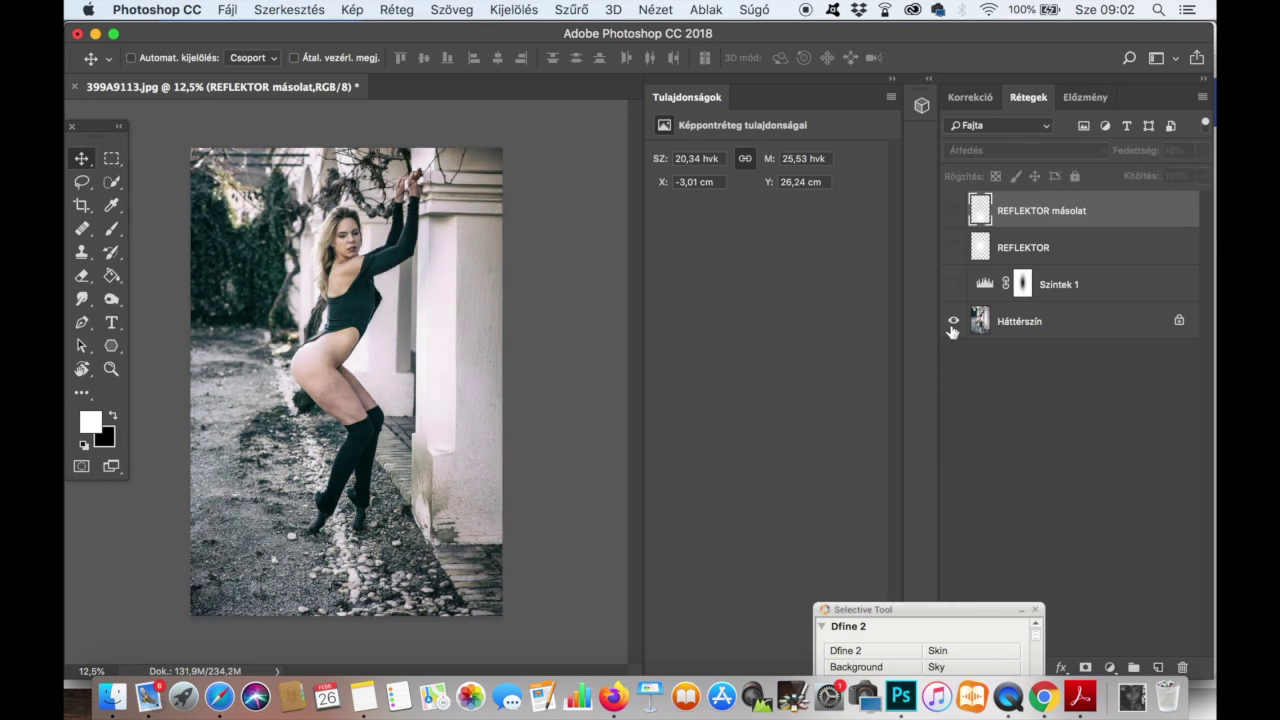
alt+click(952, 321)
alt+click(952, 321)
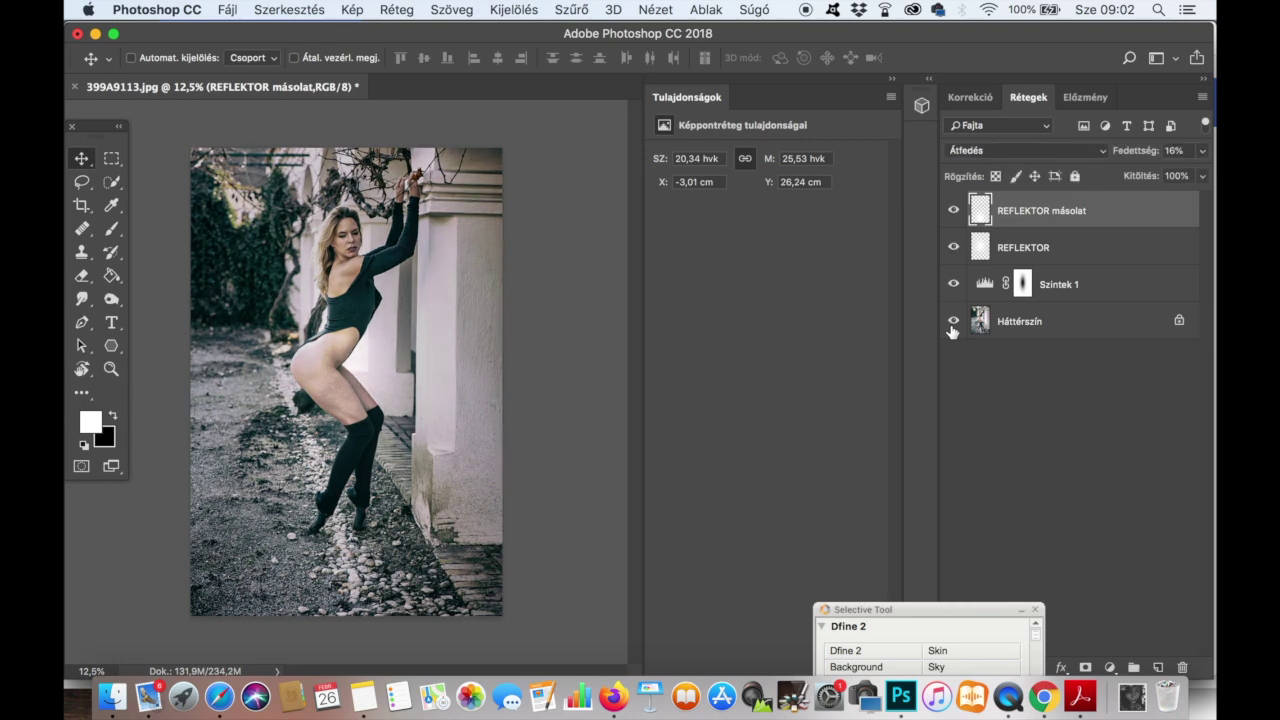
alt+click(952, 321)
alt+click(951, 327)
alt+click(951, 327)
alt+click(951, 327)
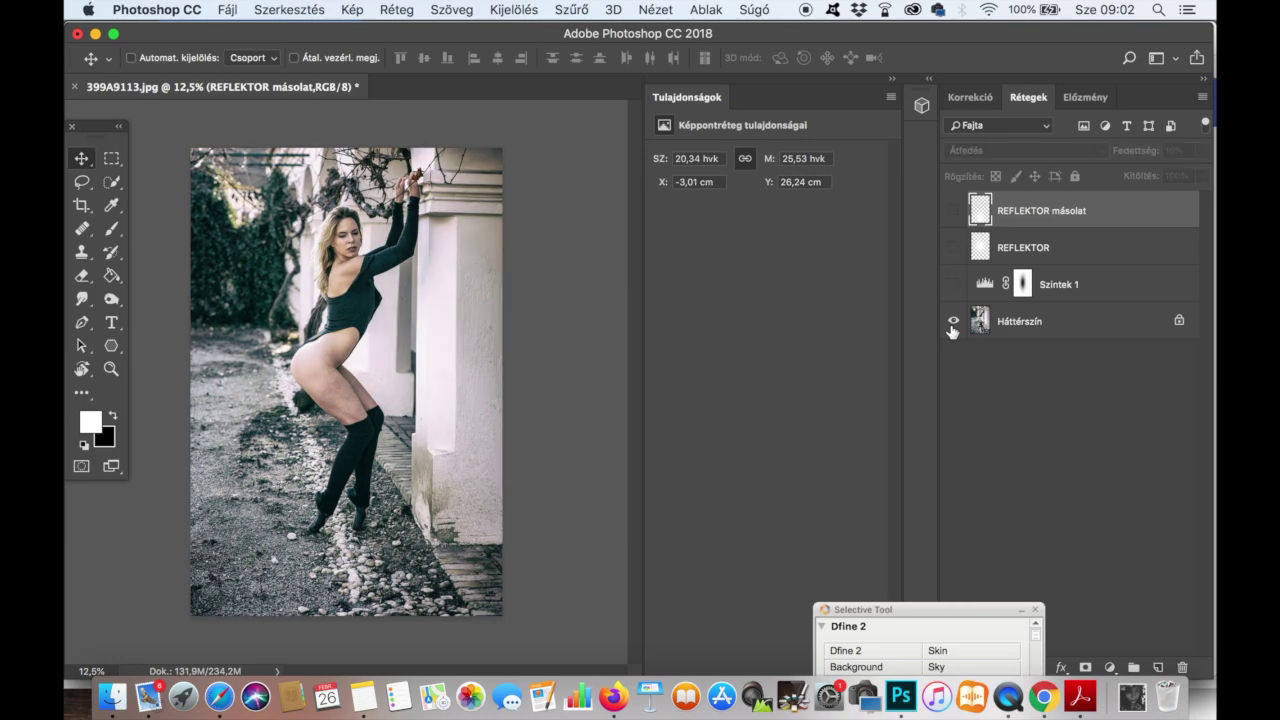